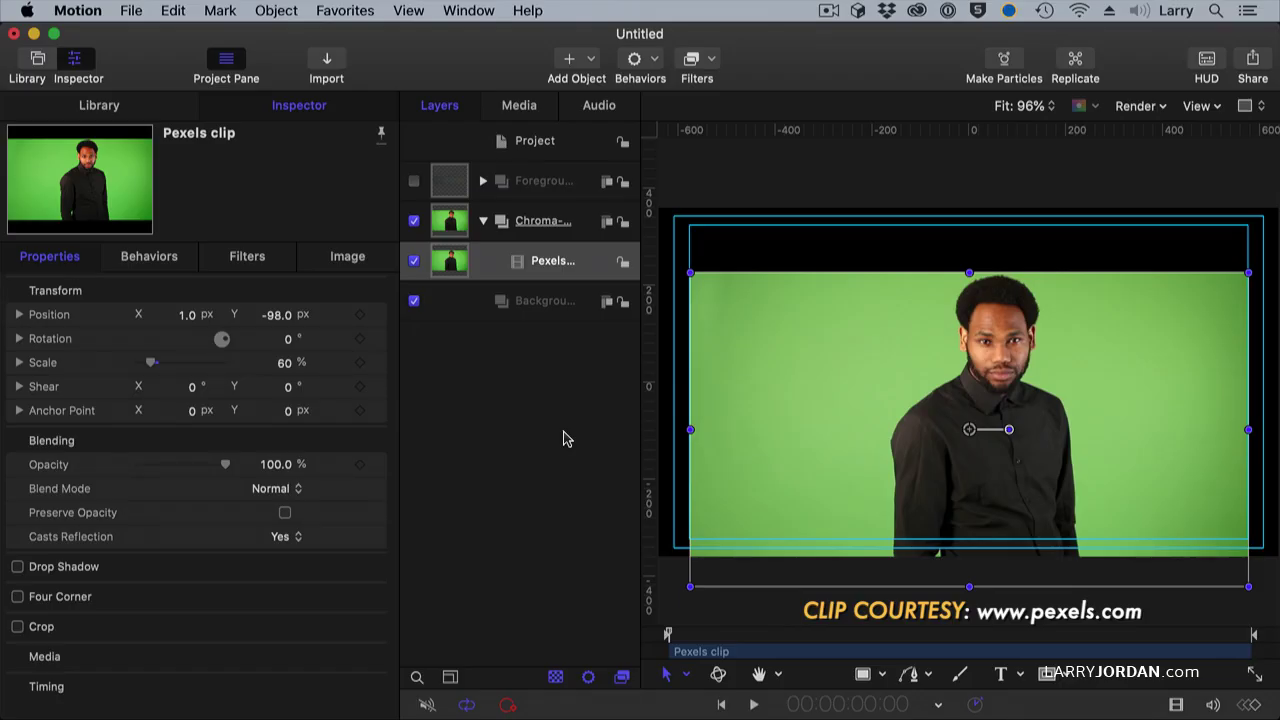
Set the Pexels clip's Position X to 0 px
click(187, 315)
text(0)
key(Return)
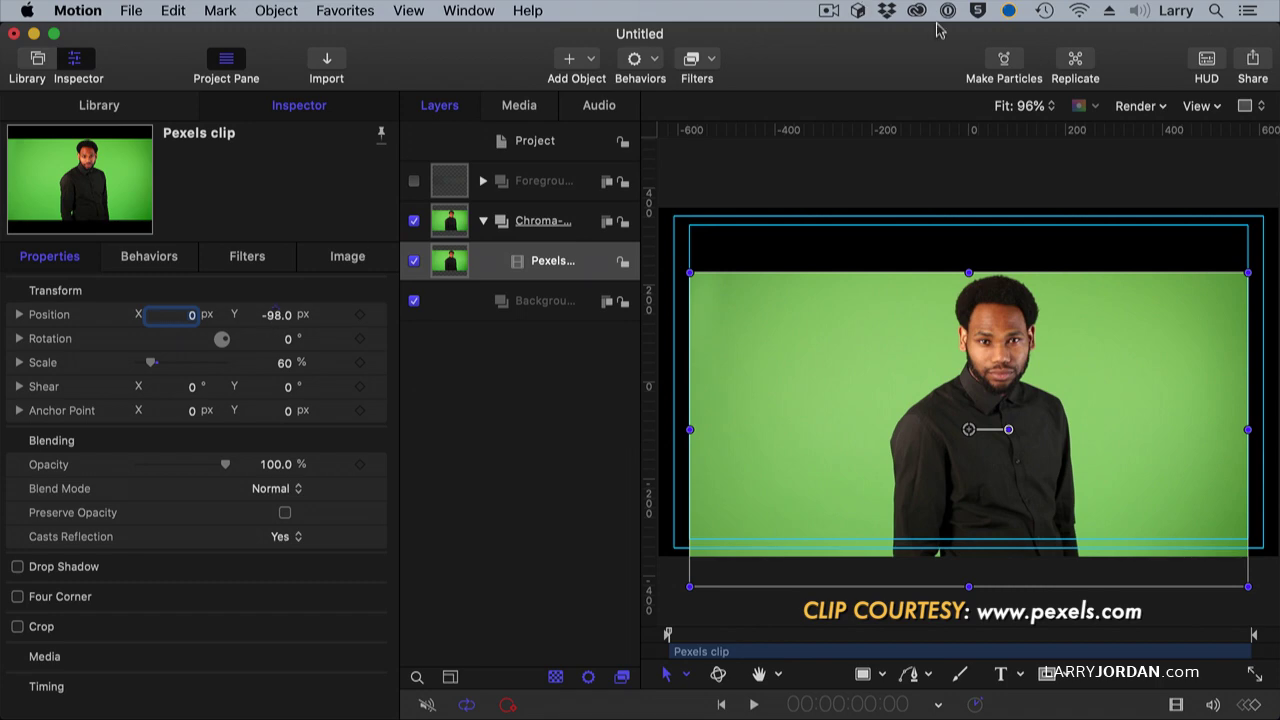
Apply a Keyer to the Pexels clip and sample the green beside the man's head
click(677, 63)
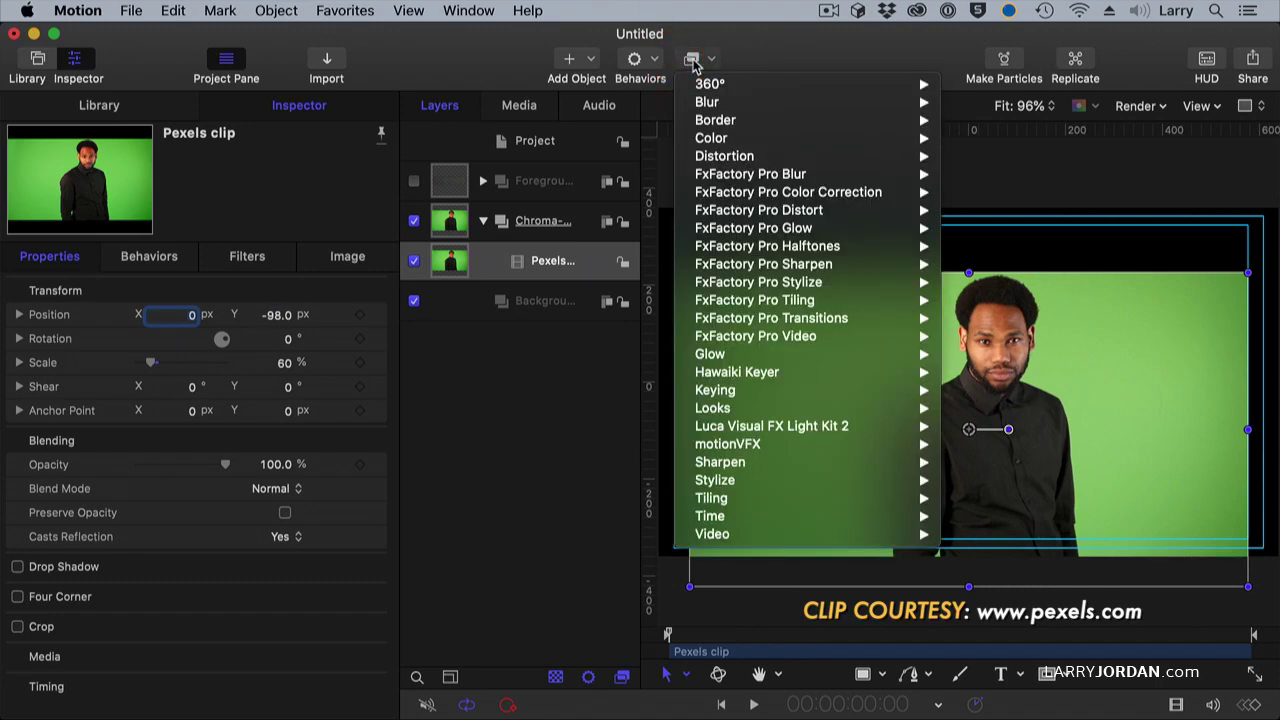
mouse_move(860, 390)
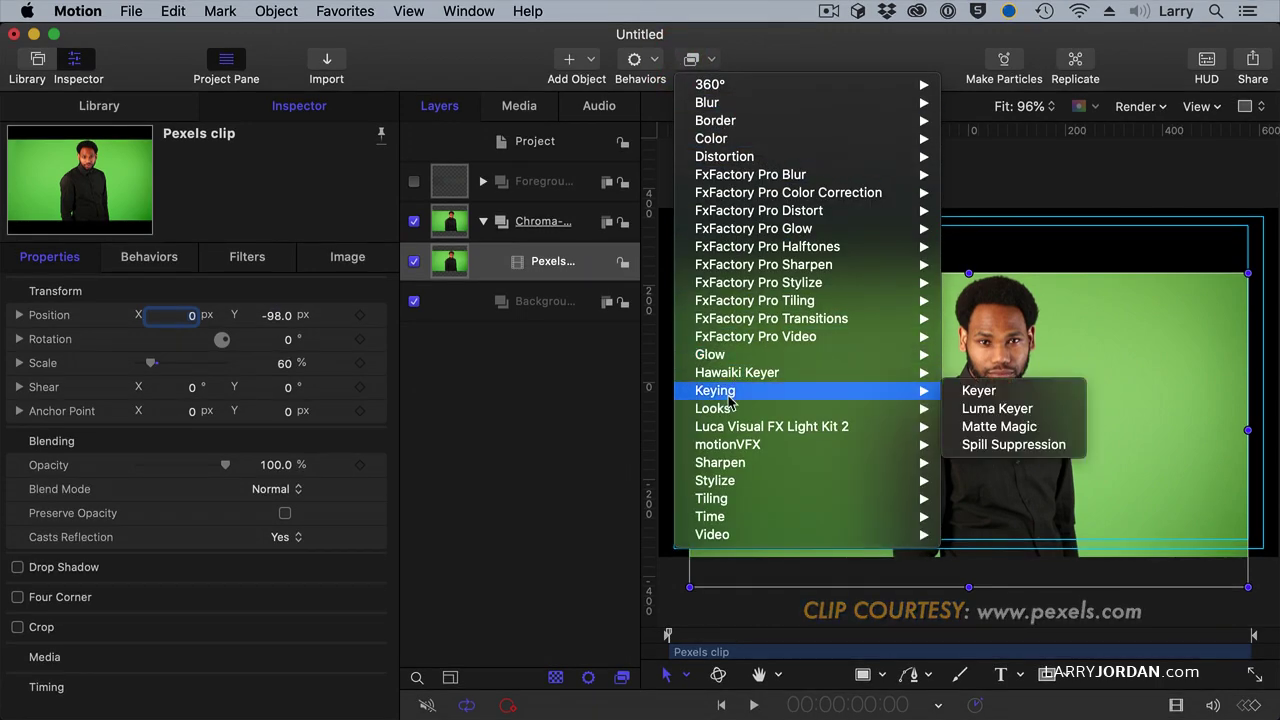
click(981, 390)
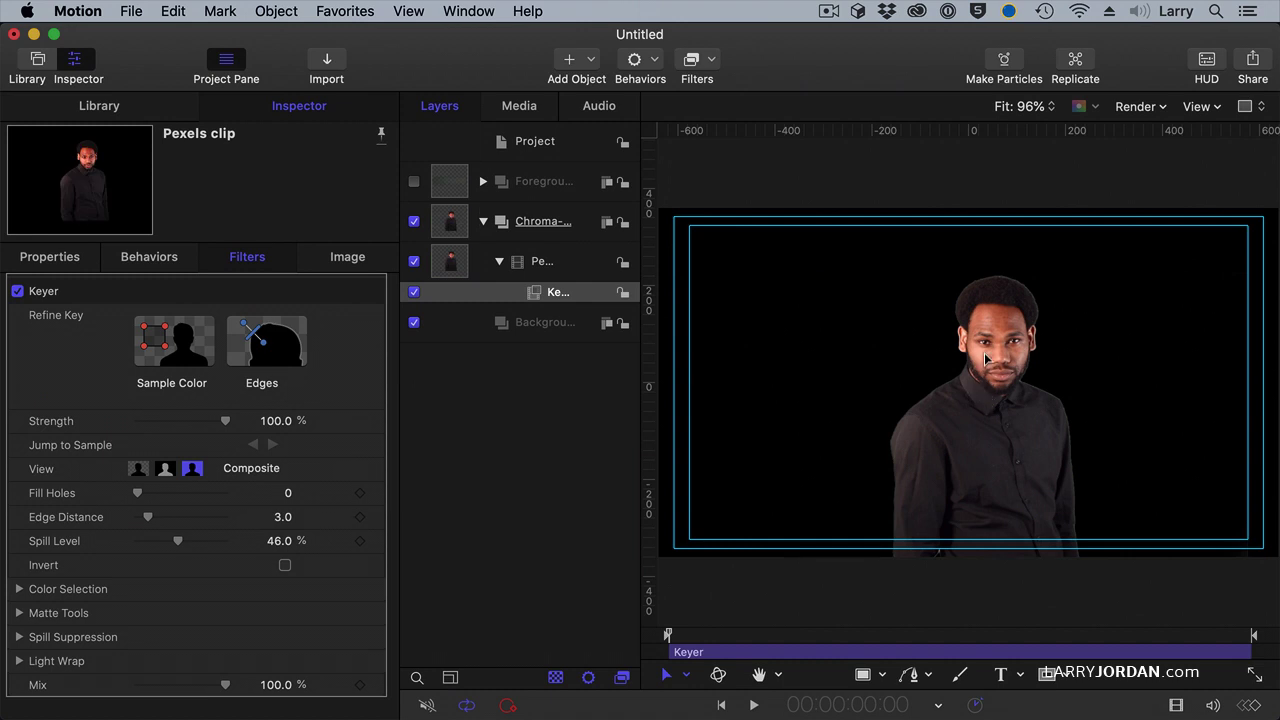
click(168, 340)
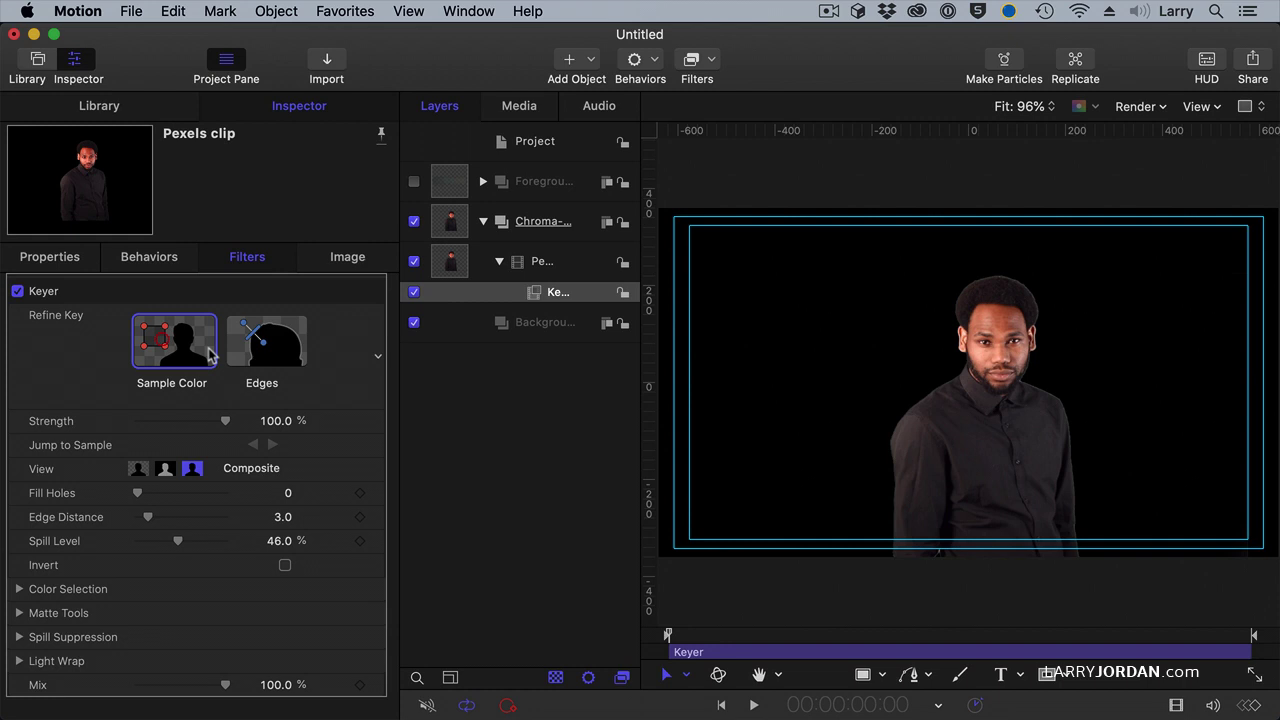
drag(851, 313, 944, 364)
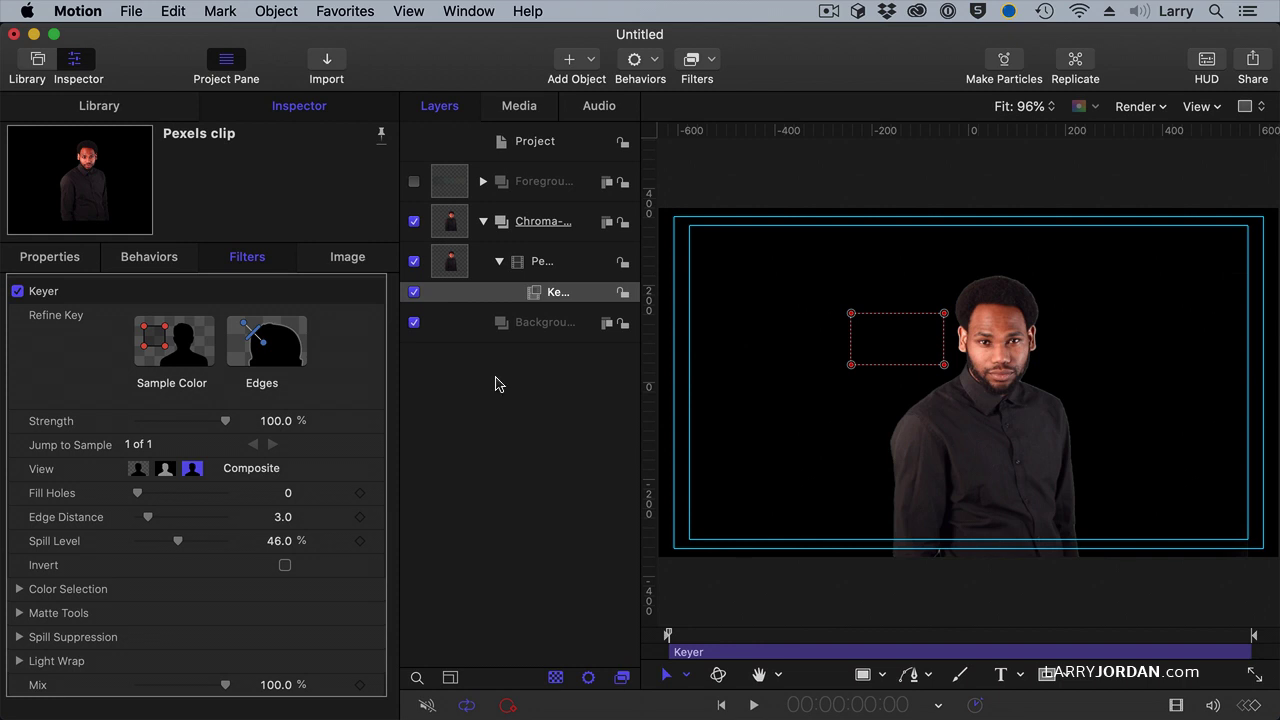
click(565, 270)
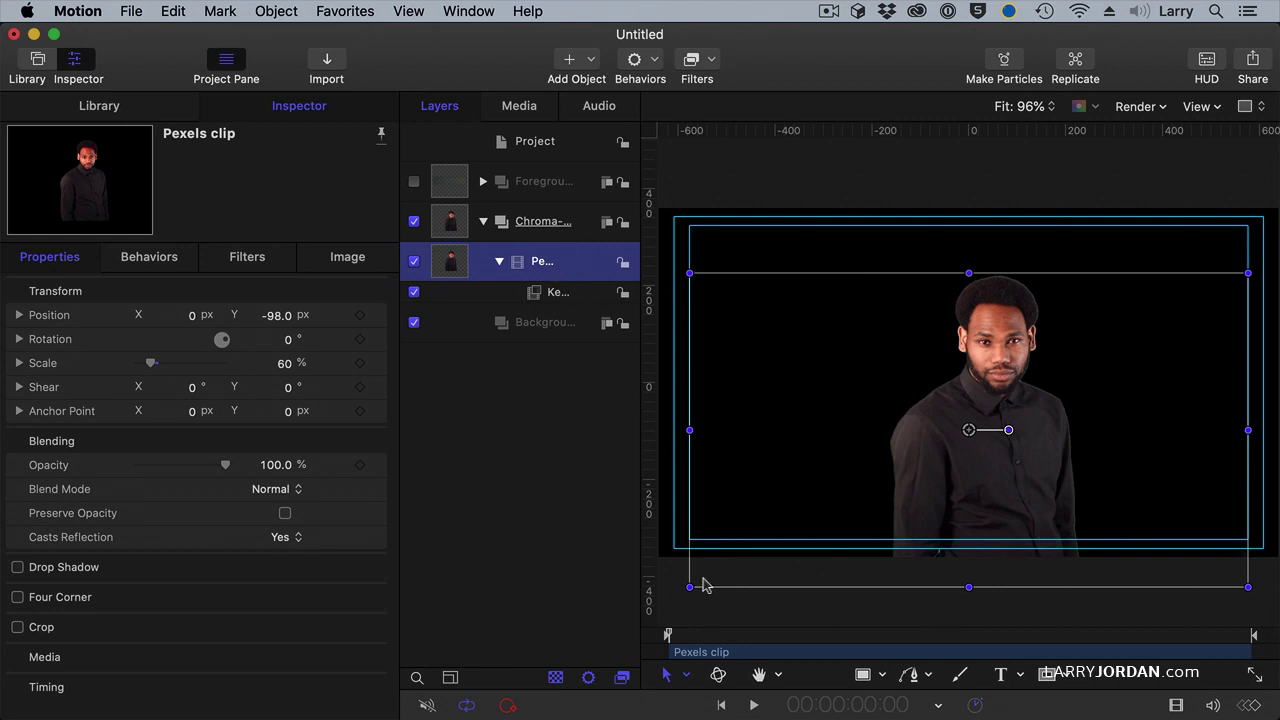
Slip the clip left and right to change its starting frame, then return to the start
drag(695, 647, 967, 634)
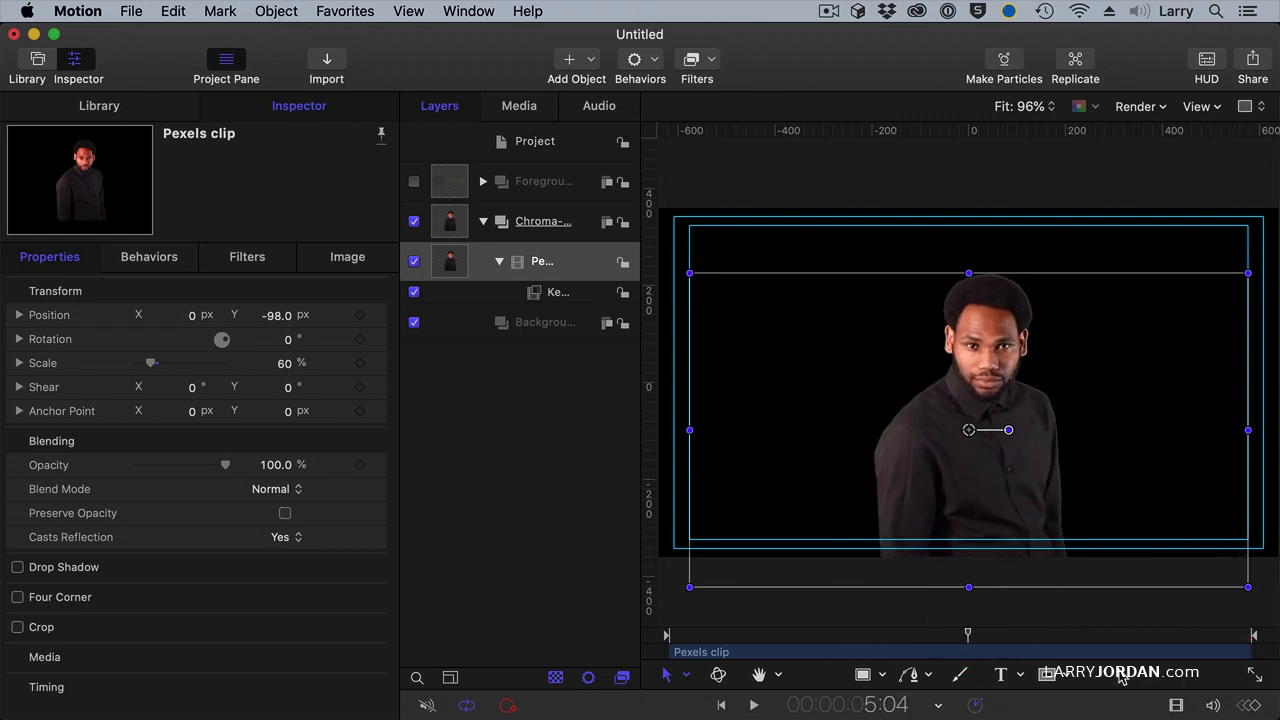
drag(1188, 656, 794, 648)
drag(1132, 652, 900, 648)
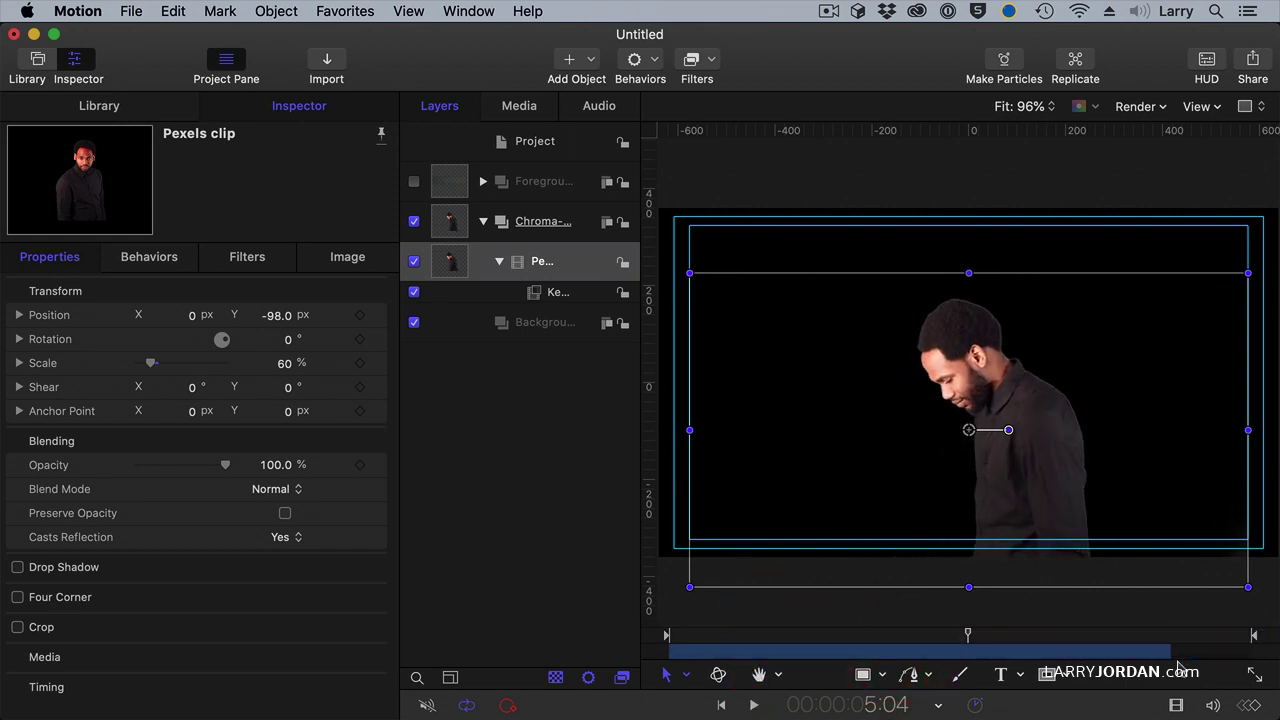
drag(1105, 656, 1185, 654)
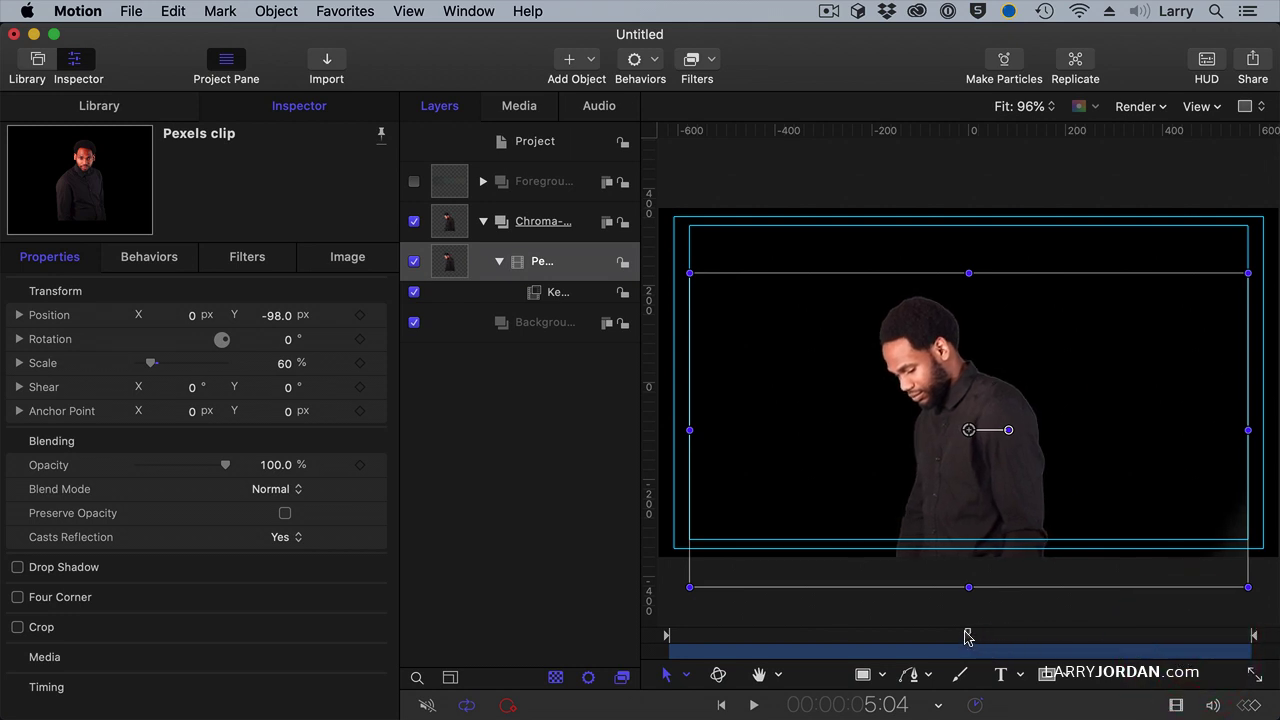
drag(967, 636, 651, 626)
Play the keyed clip, then scrub to a frame near the start where the man faces the camera
key(space)
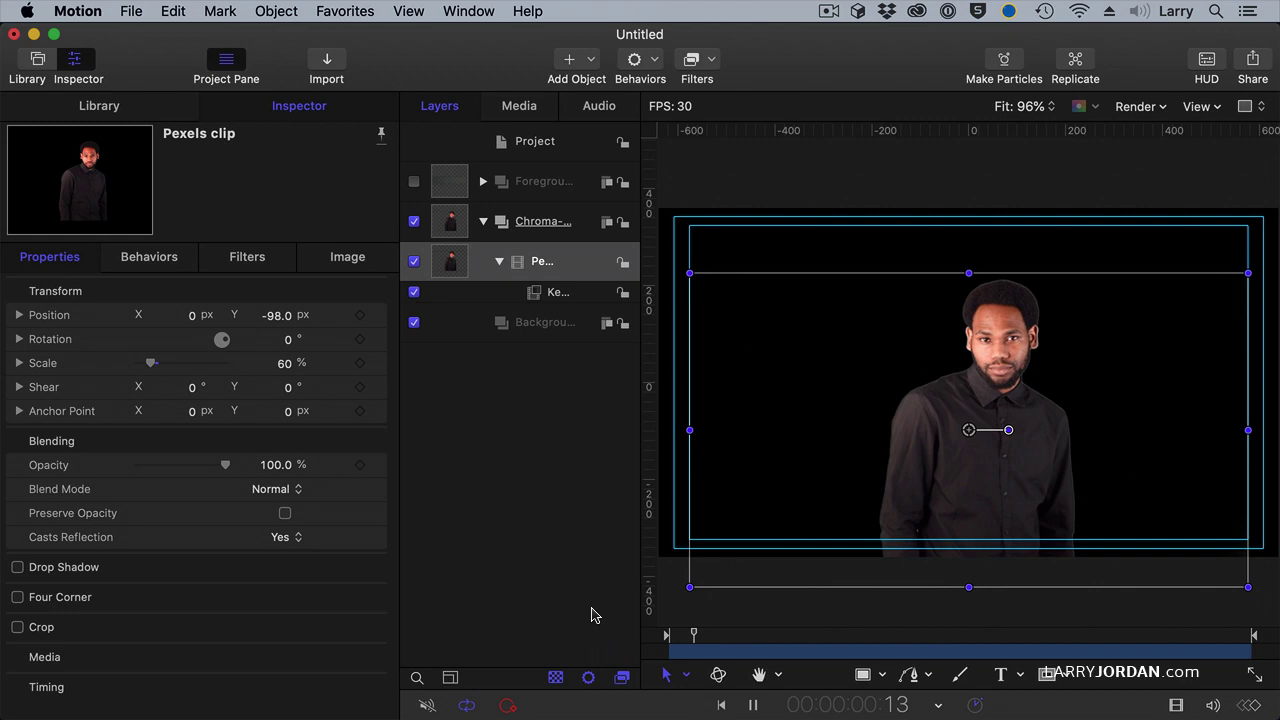
key(space)
key(space)
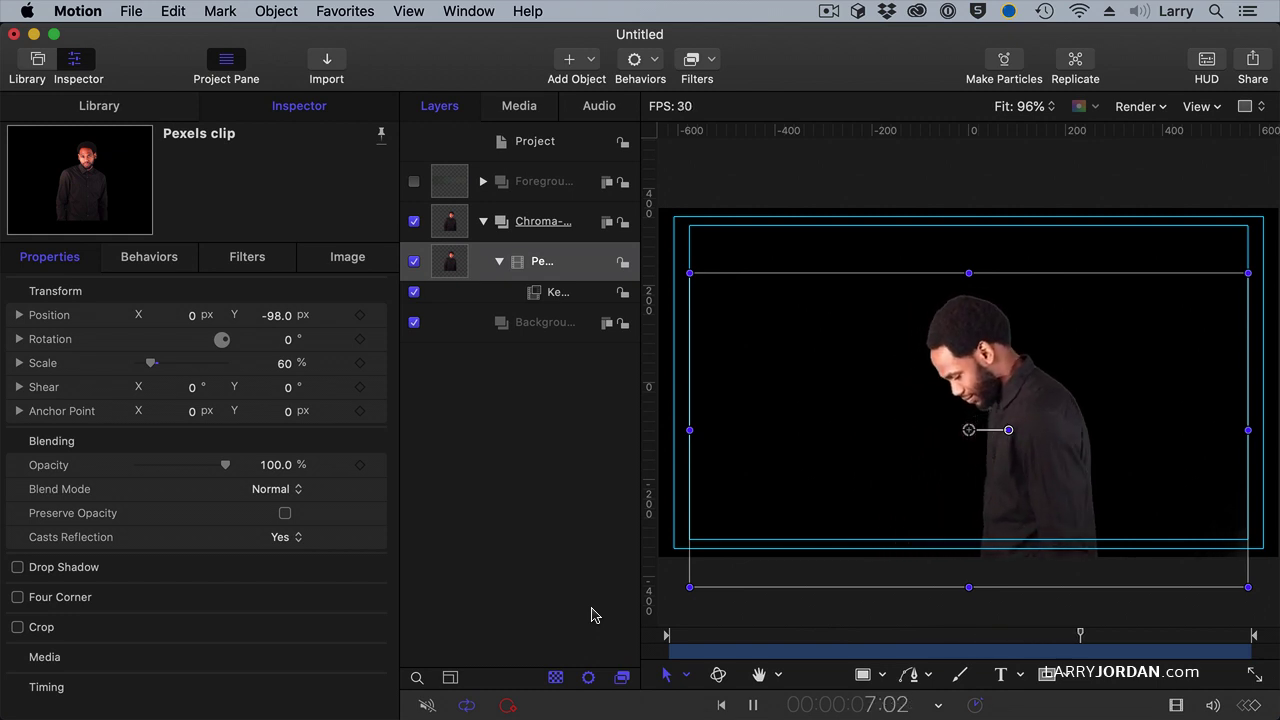
key(space)
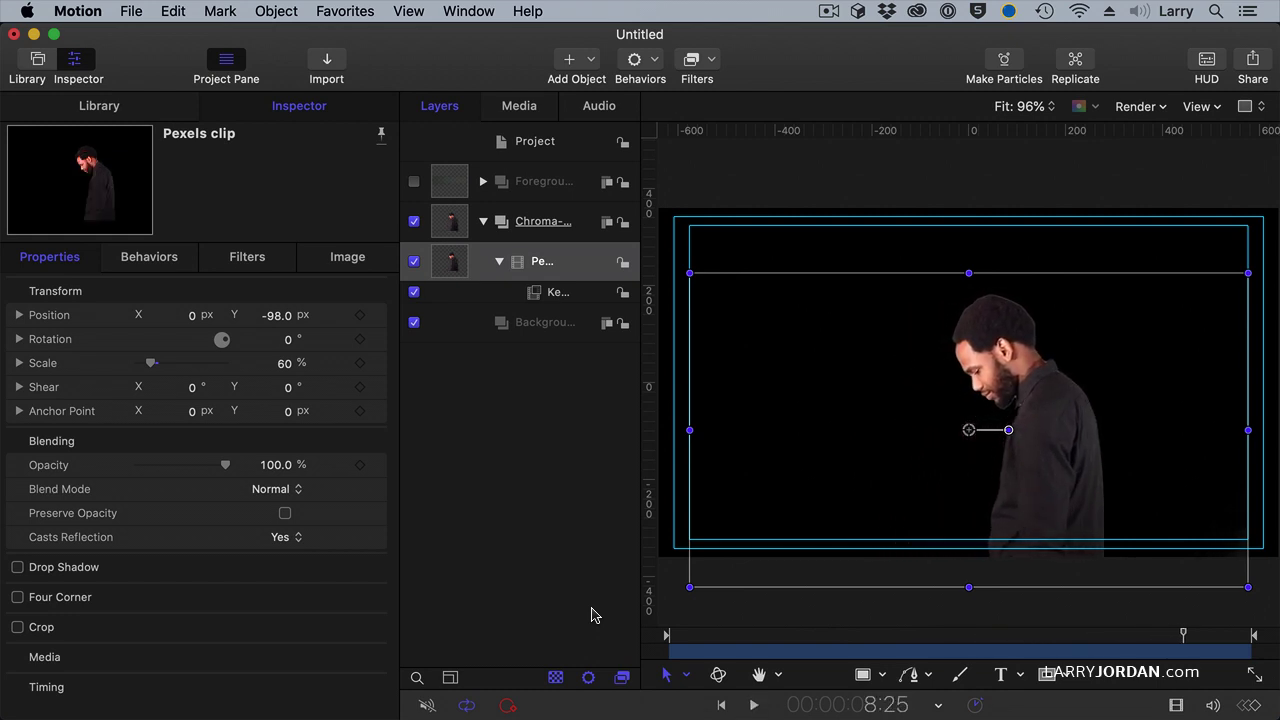
drag(866, 634, 826, 636)
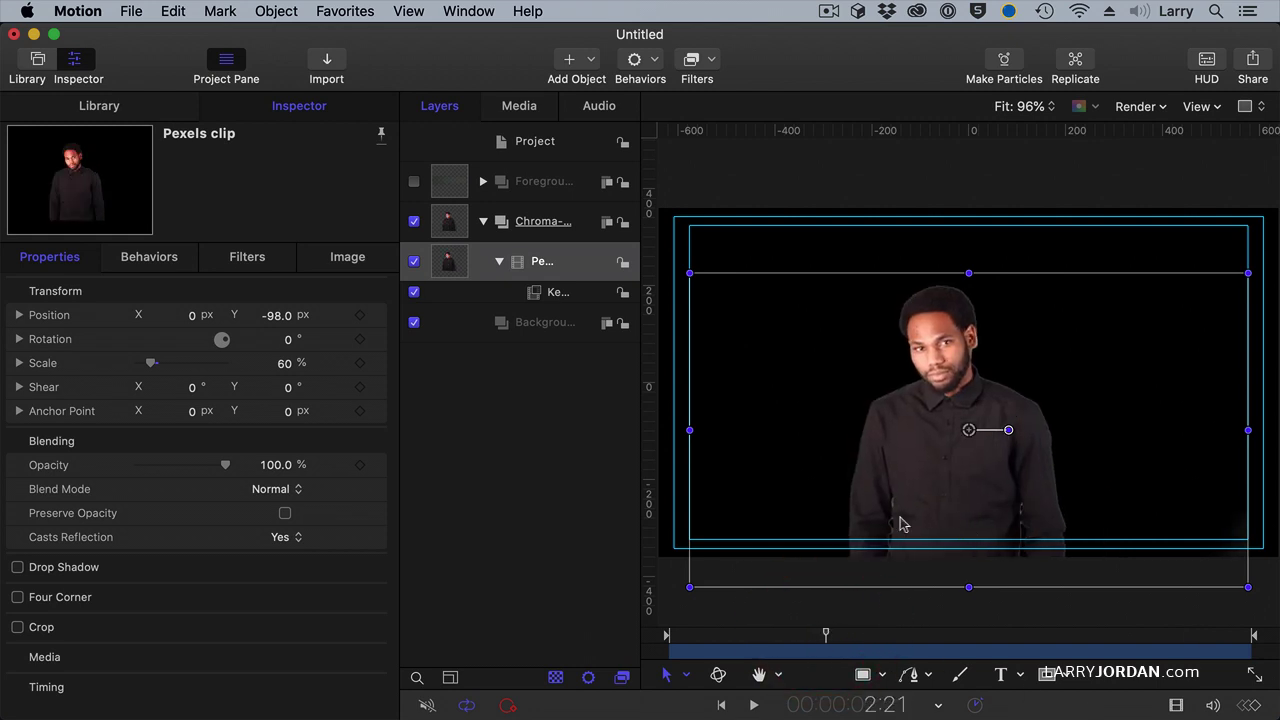
drag(826, 636, 797, 640)
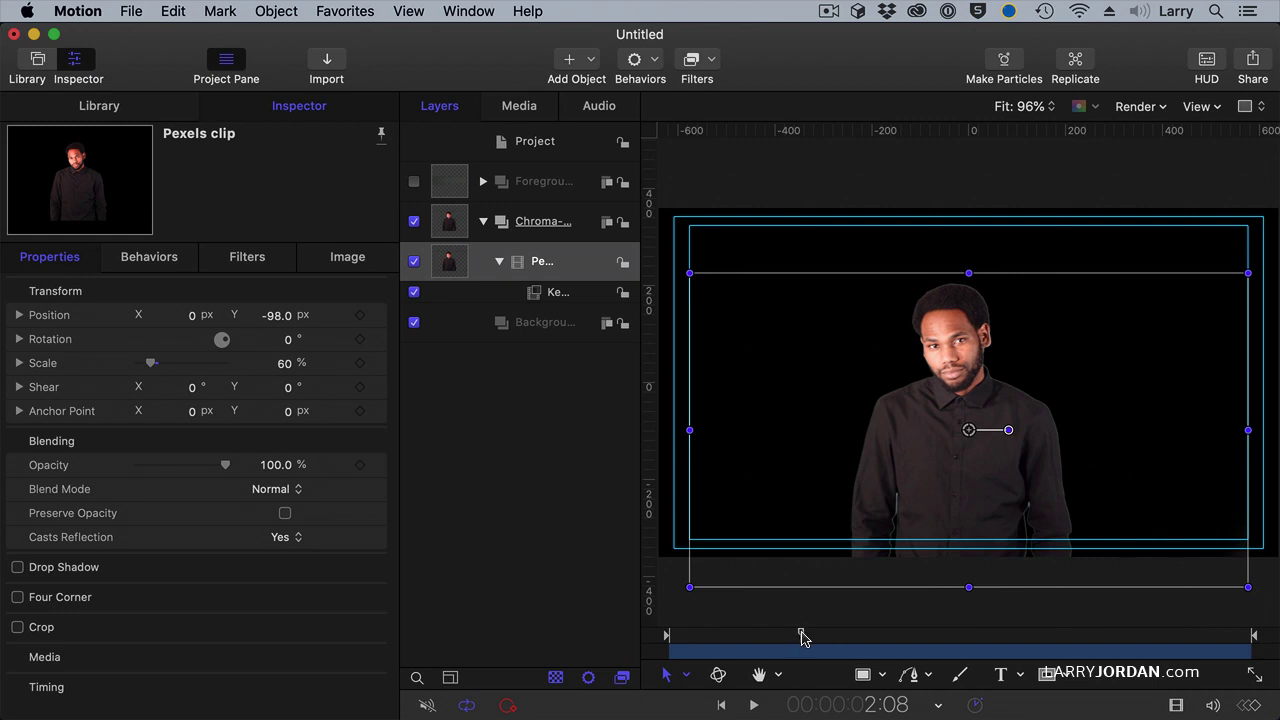
drag(802, 638, 669, 637)
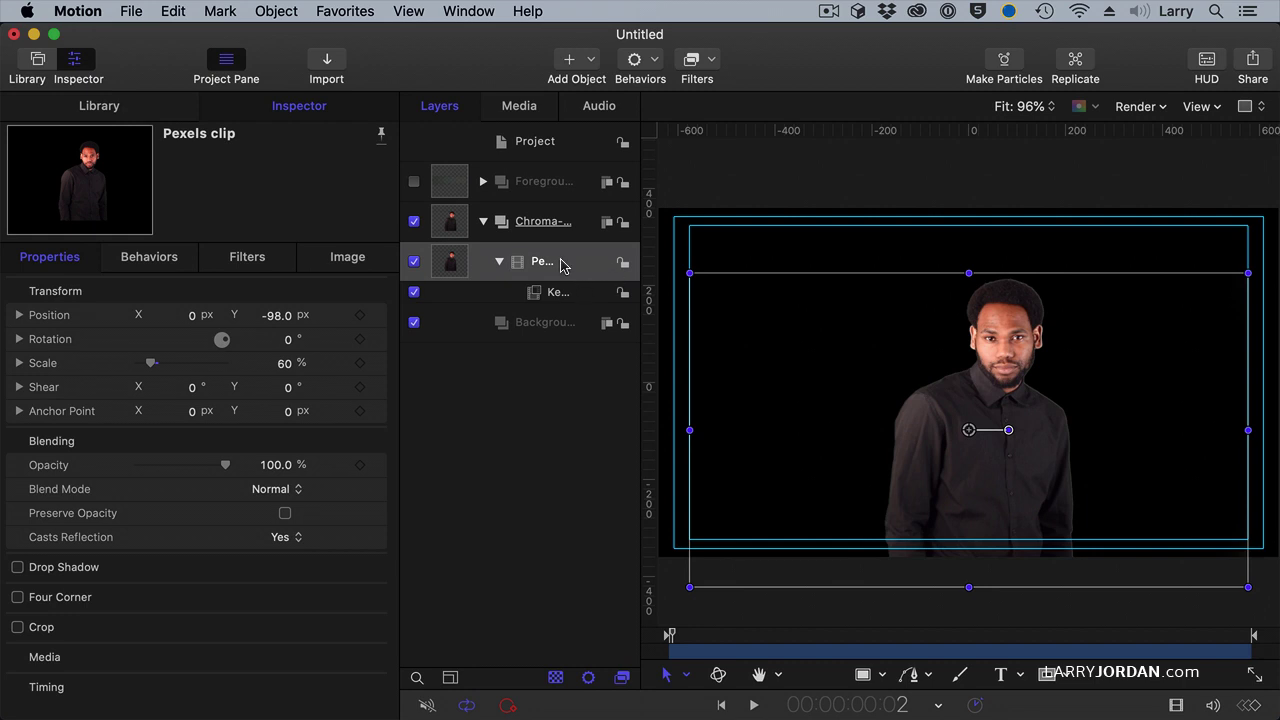
Search the Library for 'stage' and drop Gradient Stage 09 into the Background group
click(544, 324)
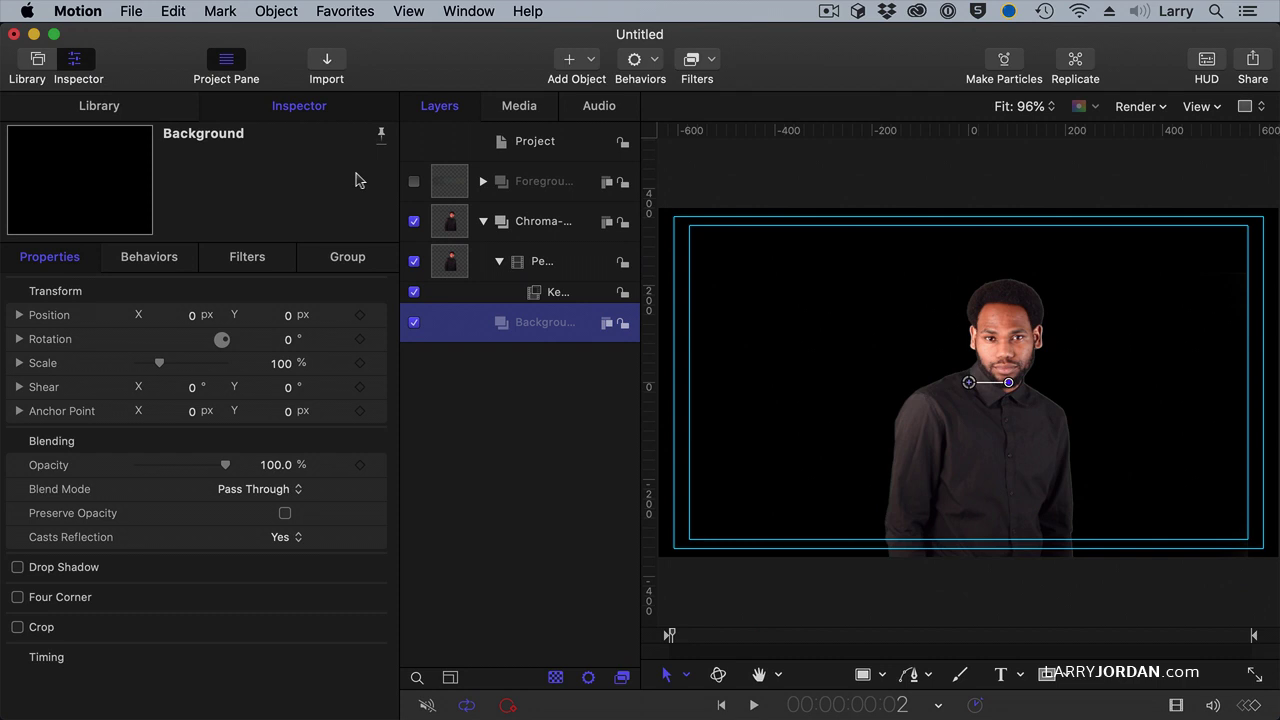
click(88, 106)
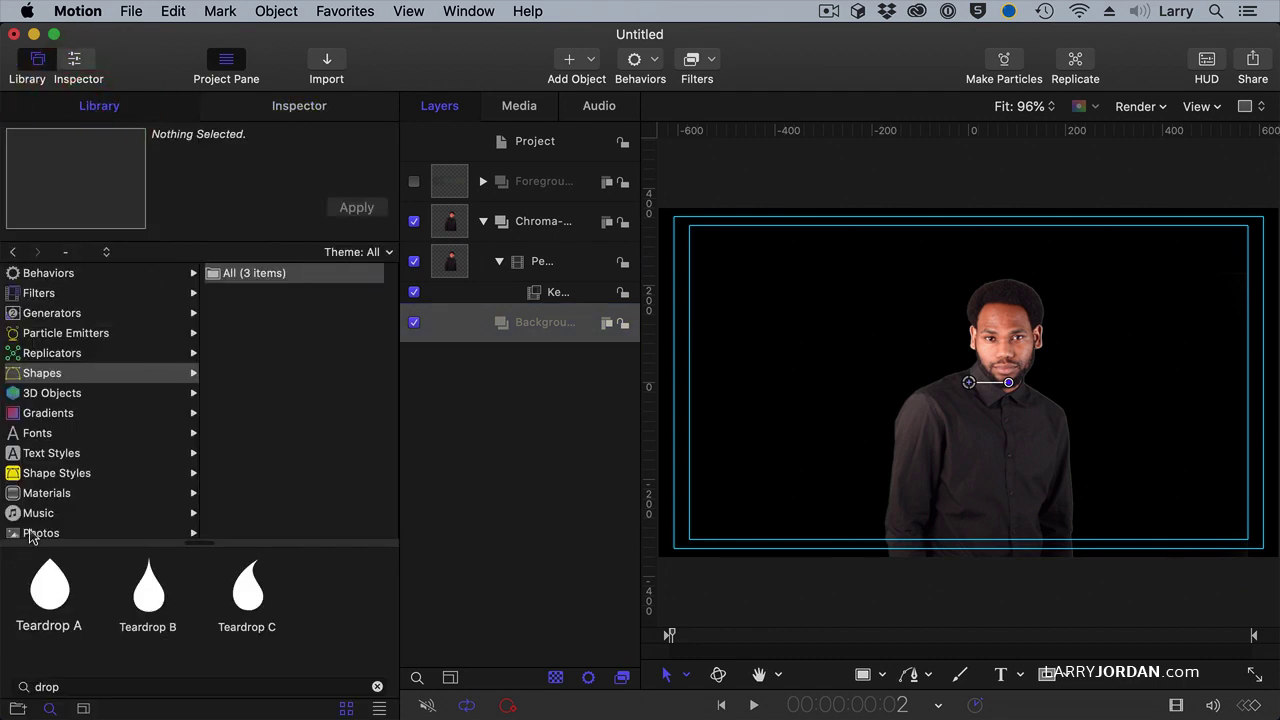
scroll(68, 492, down, 2)
scroll(68, 492, down, 1)
click(70, 490)
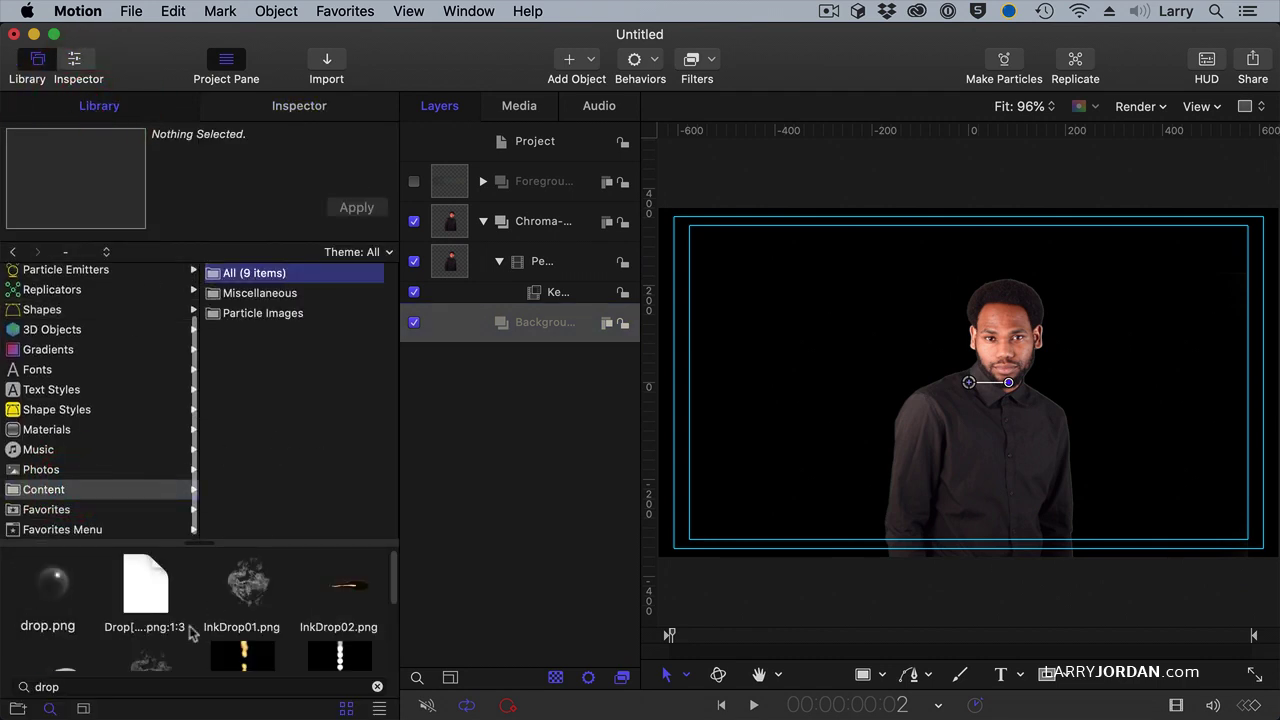
double_click(97, 688)
text(stage)
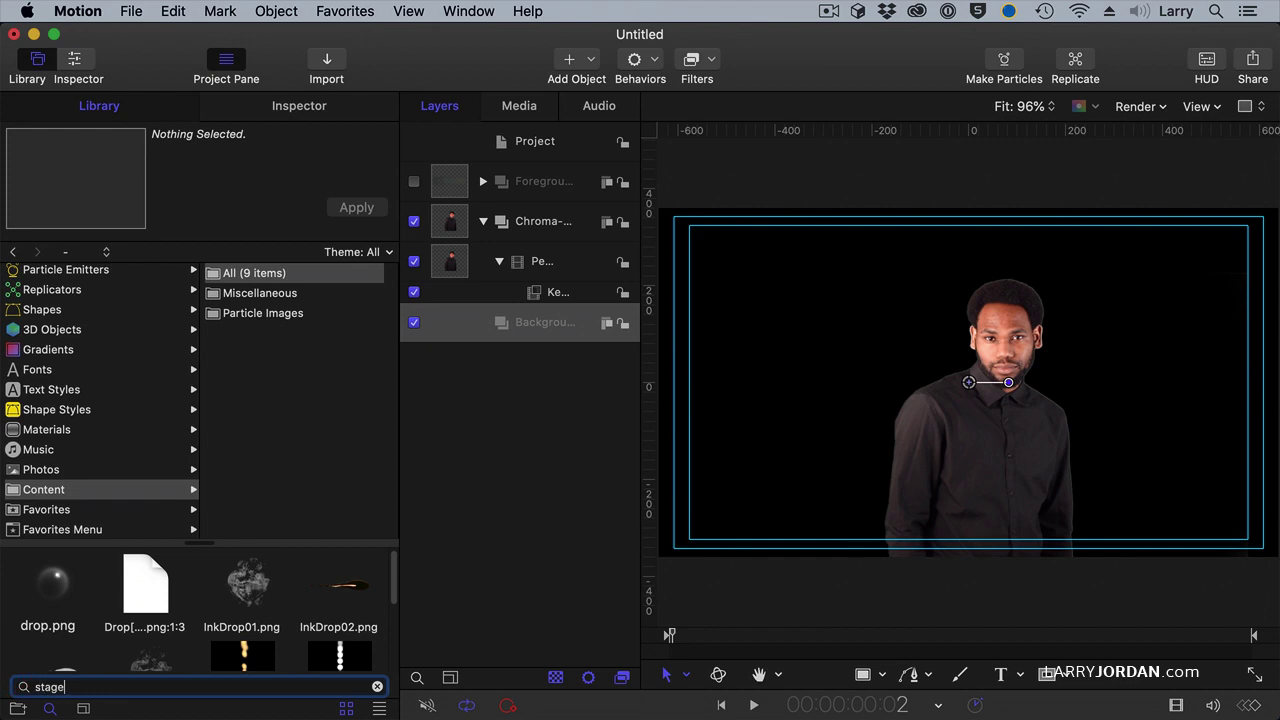
scroll(340, 610, down, 2)
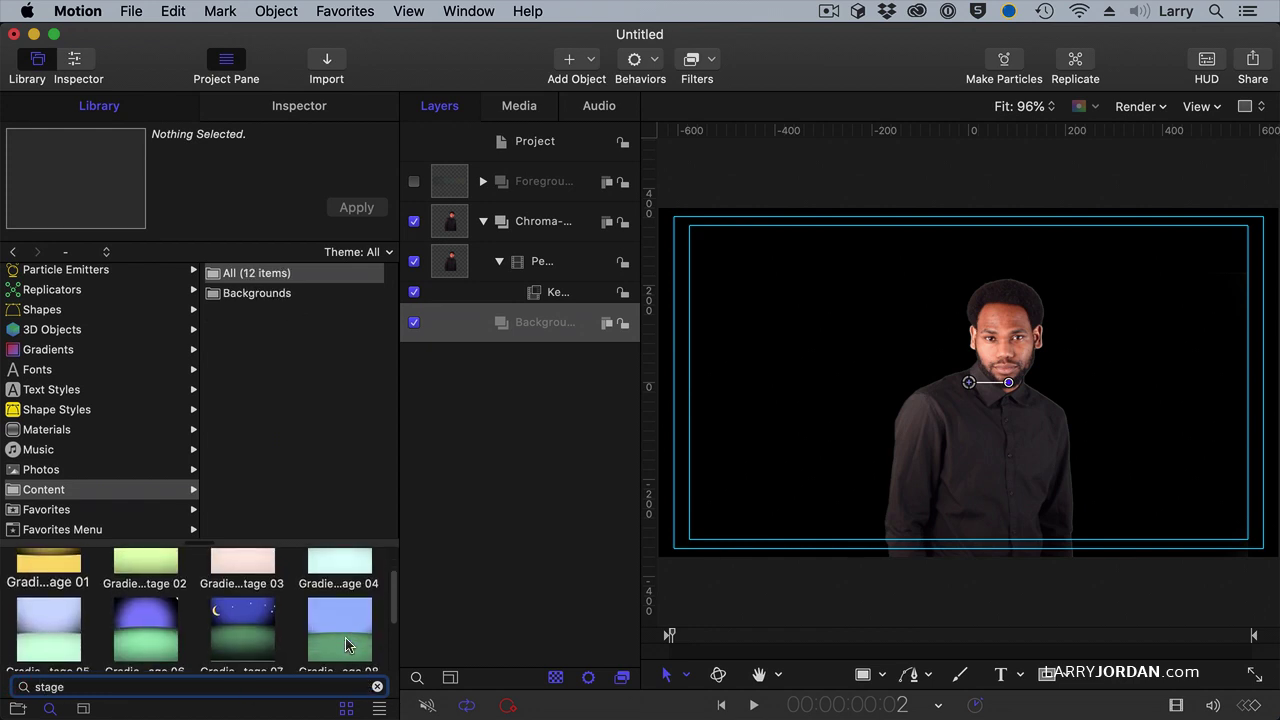
drag(333, 590, 532, 325)
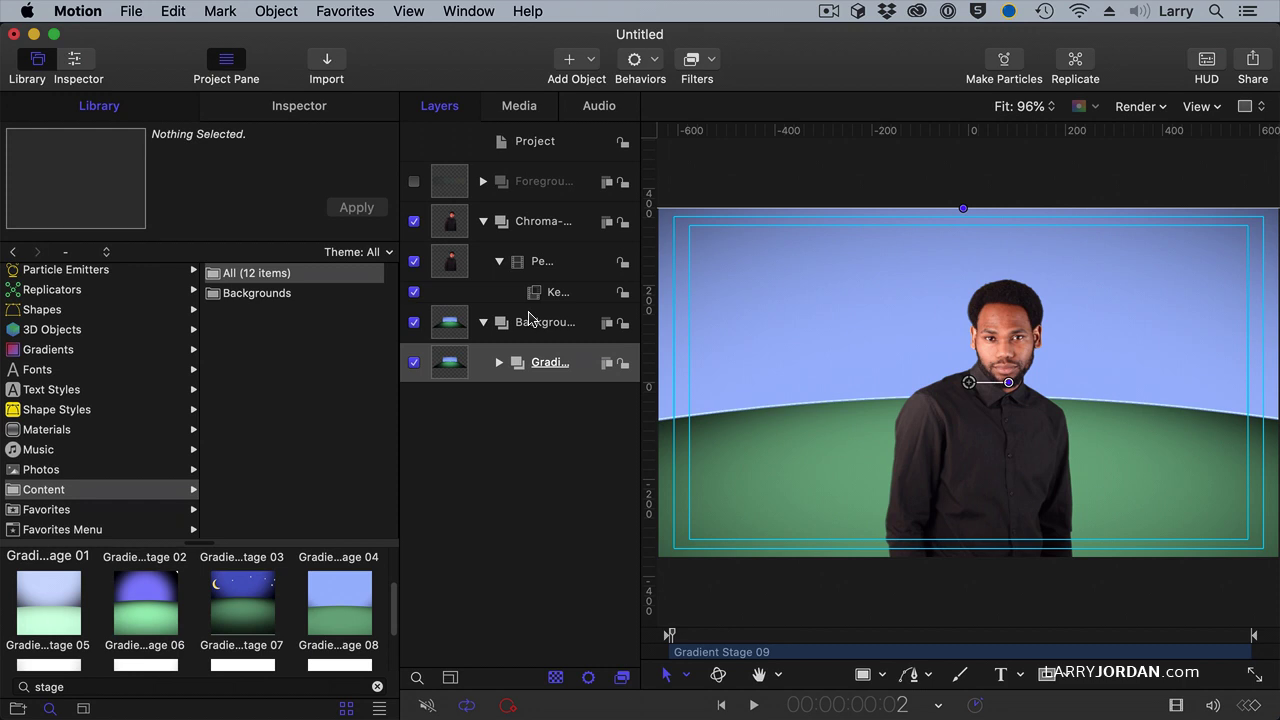
Zoom the canvas to 50% and stretch the gradient stage to about 165% height
click(1025, 107)
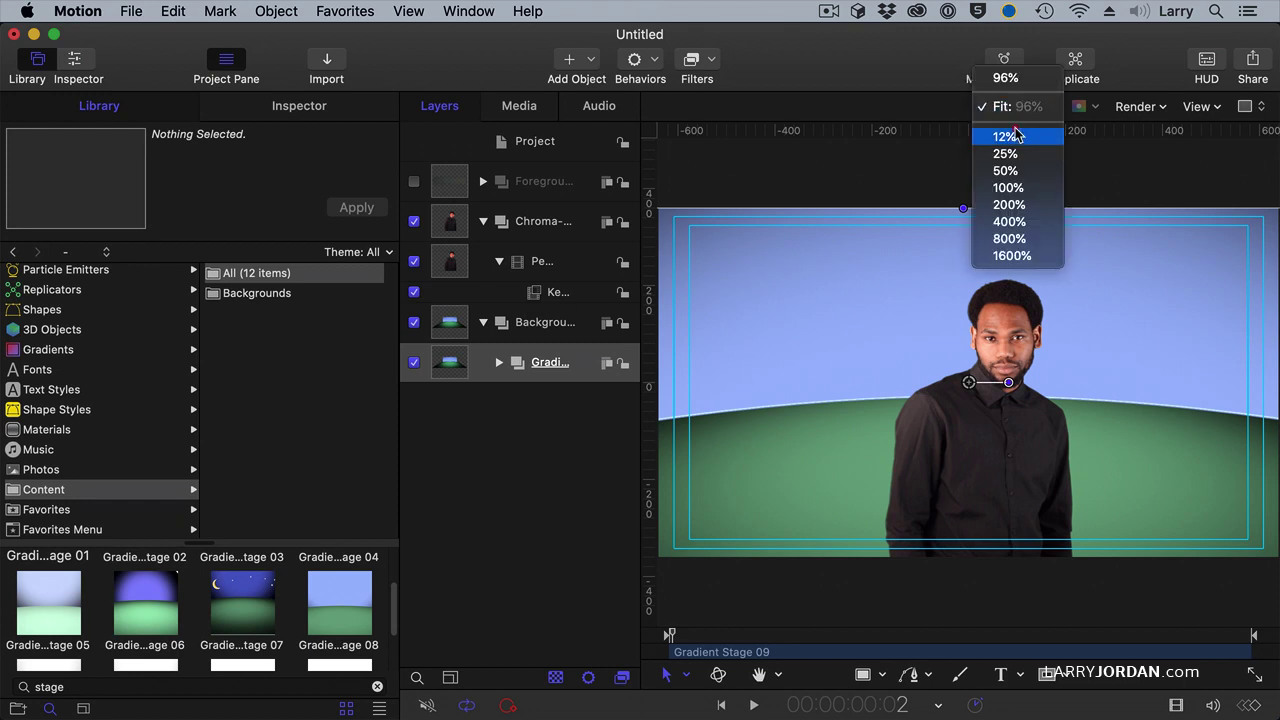
click(1008, 171)
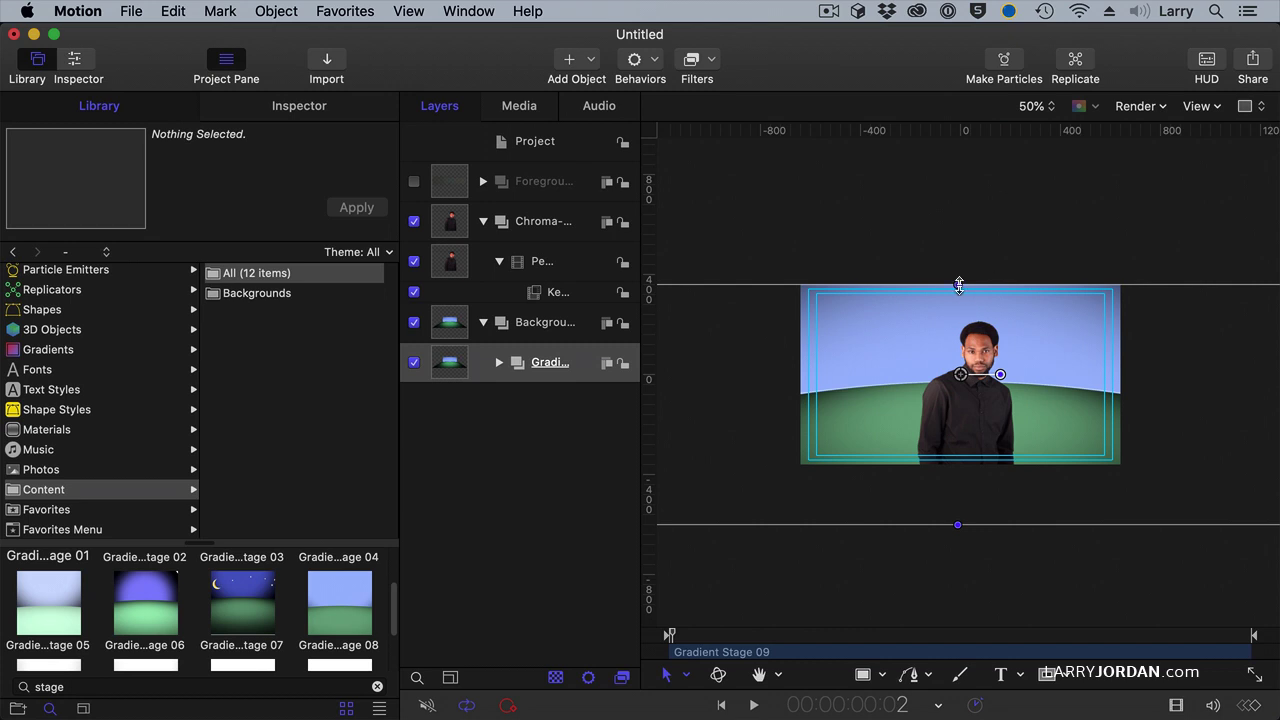
mouse_move(959, 285)
mouse_down()
mouse_move(957, 245)
mouse_move(957, 273)
mouse_up()
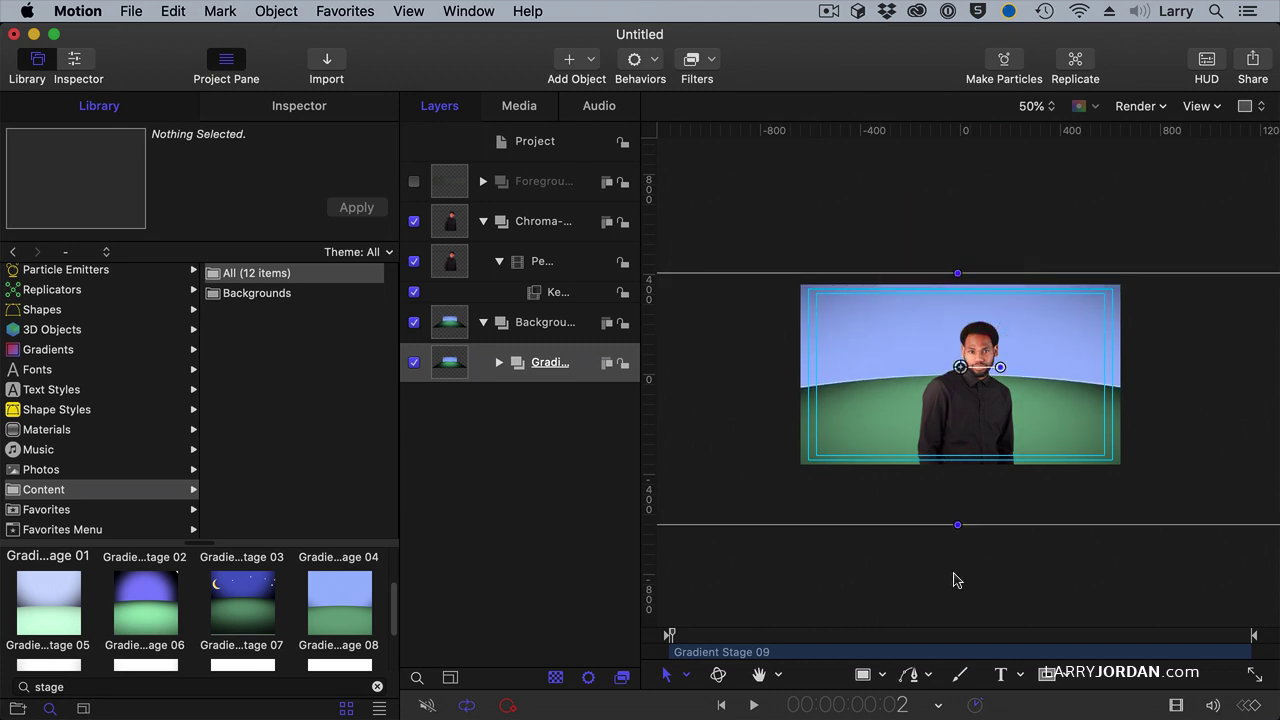
drag(959, 528, 950, 680)
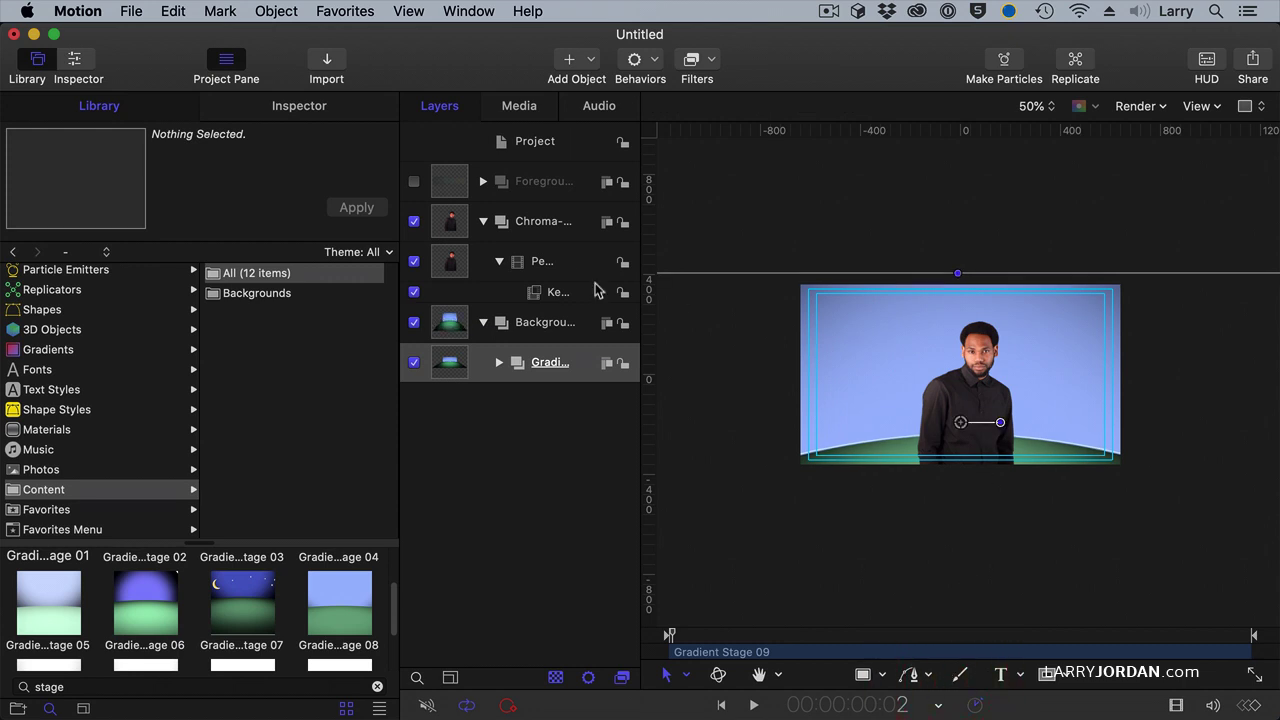
Nudge the keyed man slightly higher in the frame
click(557, 259)
click(984, 419)
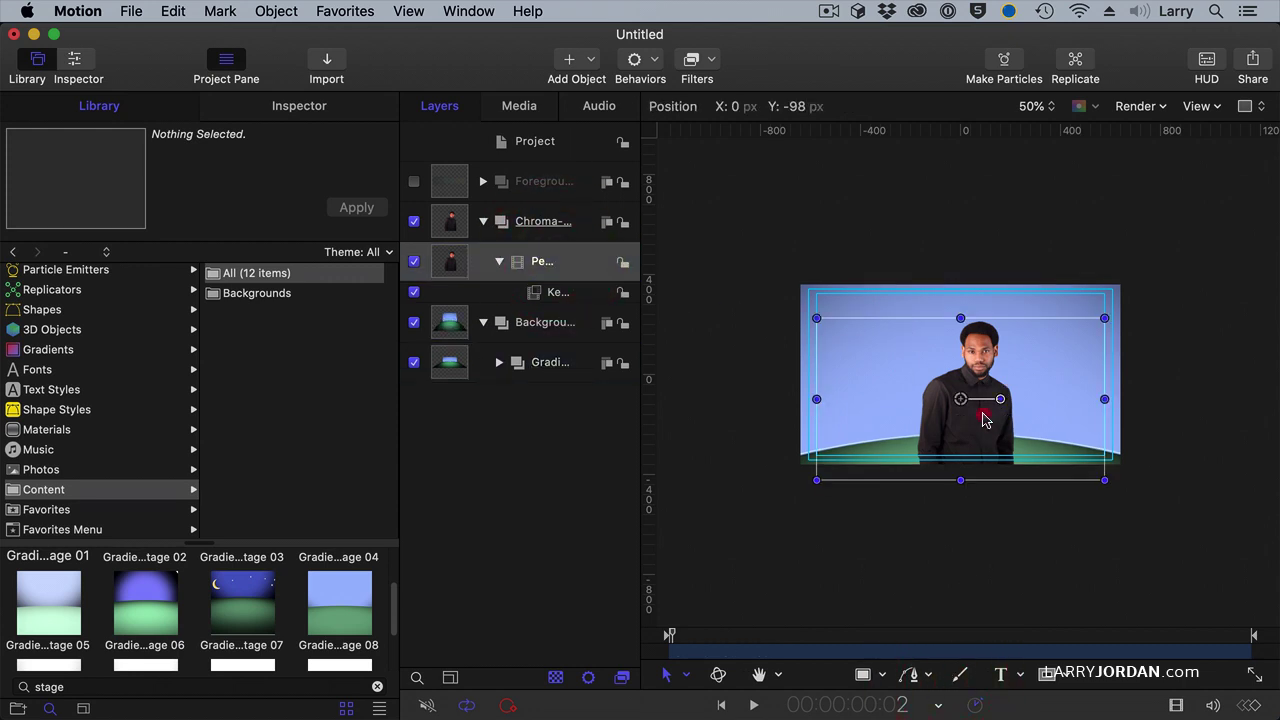
drag(984, 419, 984, 415)
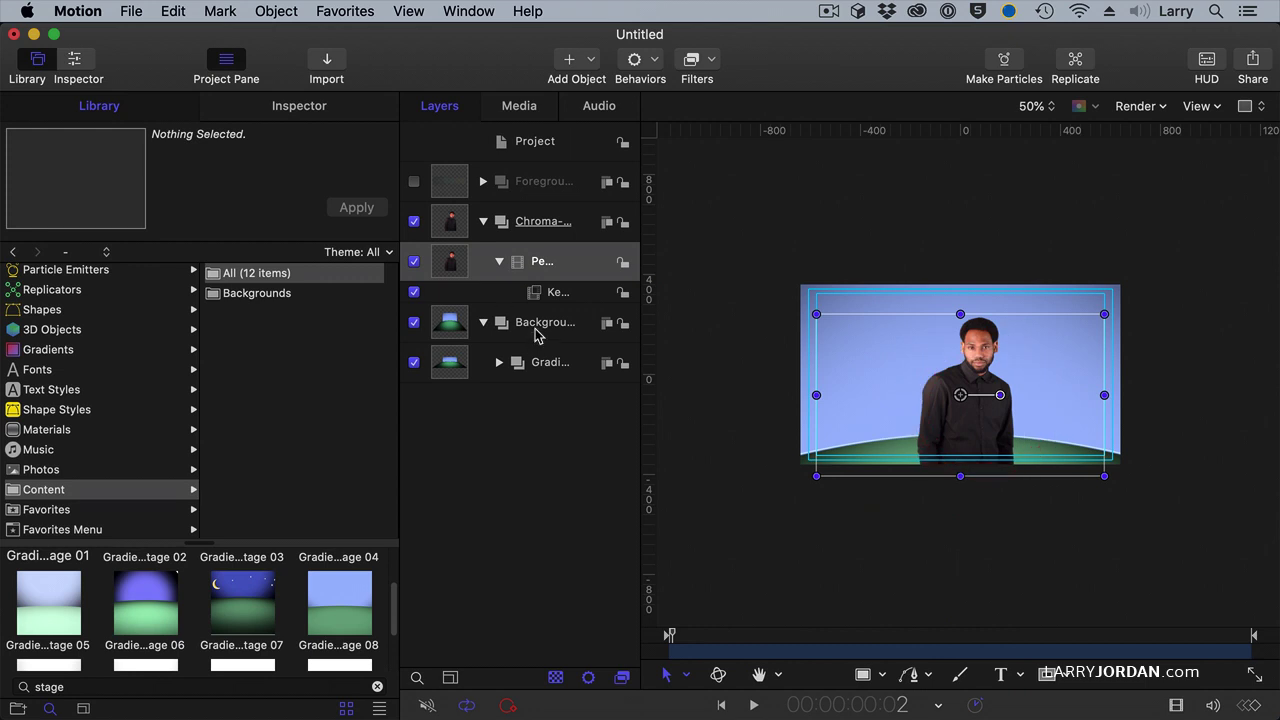
click(537, 332)
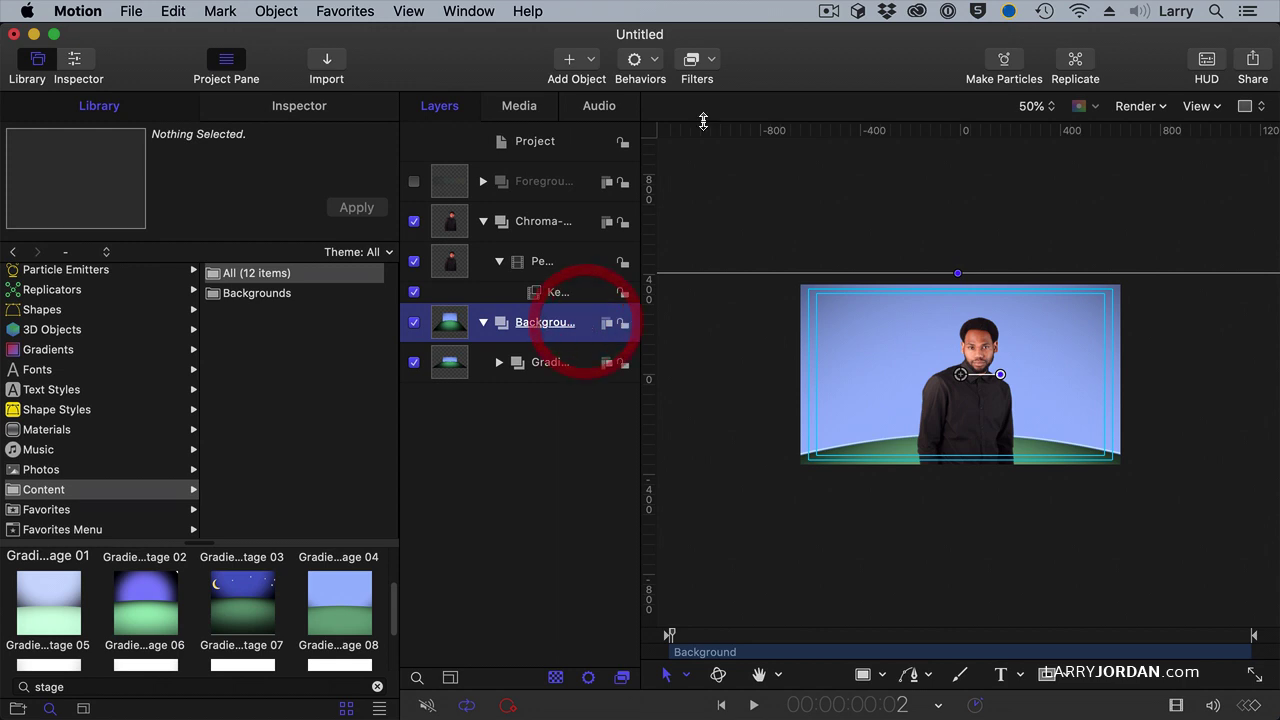
Add a Gaussian Blur with Amount 43 to the Background group
click(706, 66)
mouse_move(712, 106)
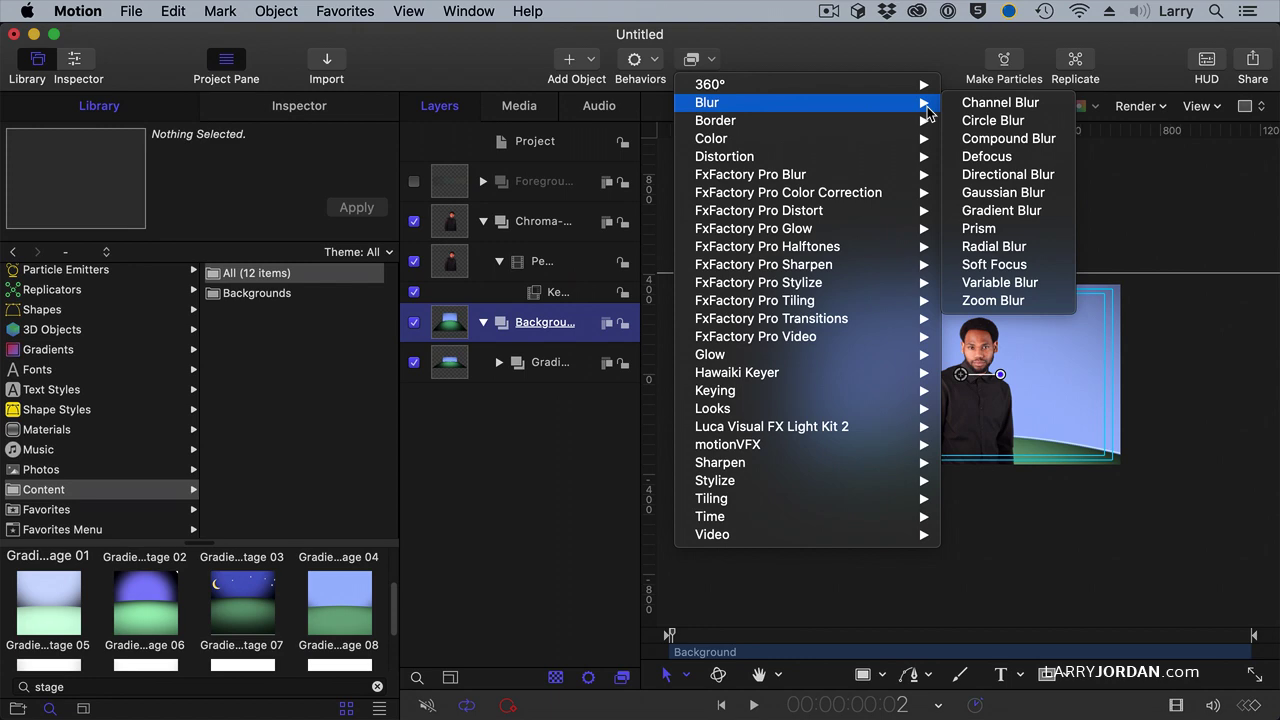
click(986, 193)
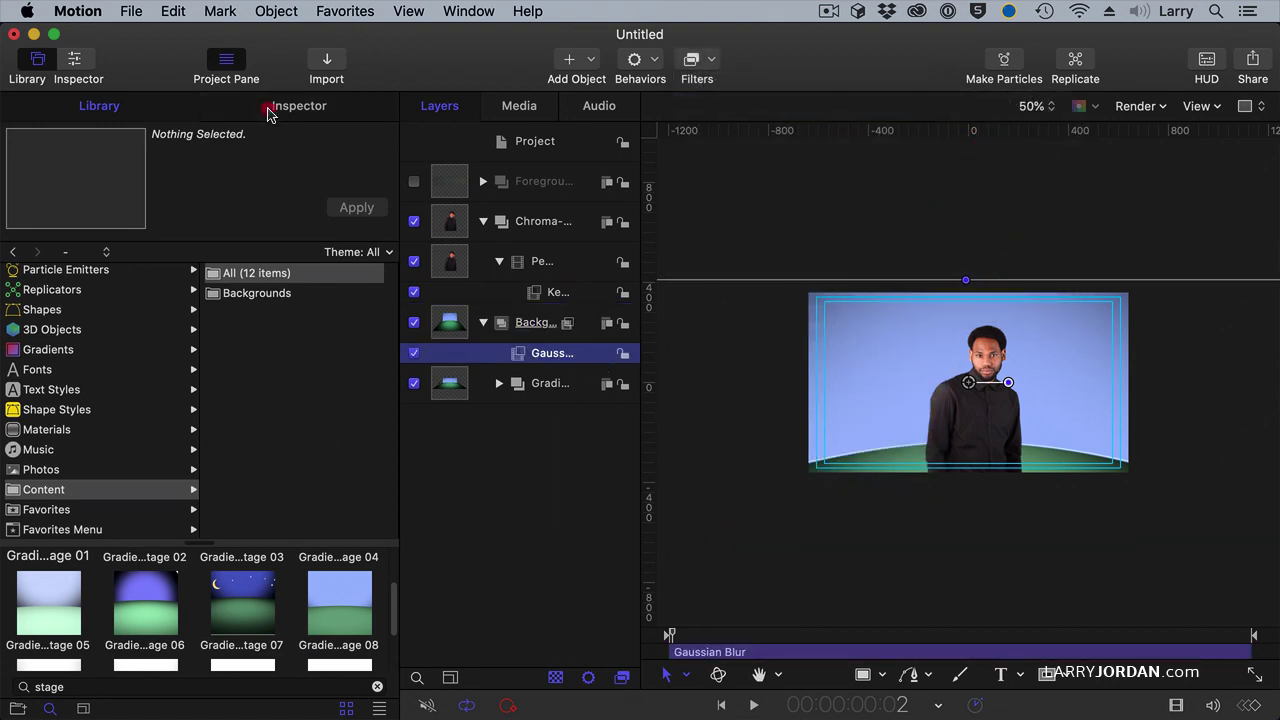
click(268, 113)
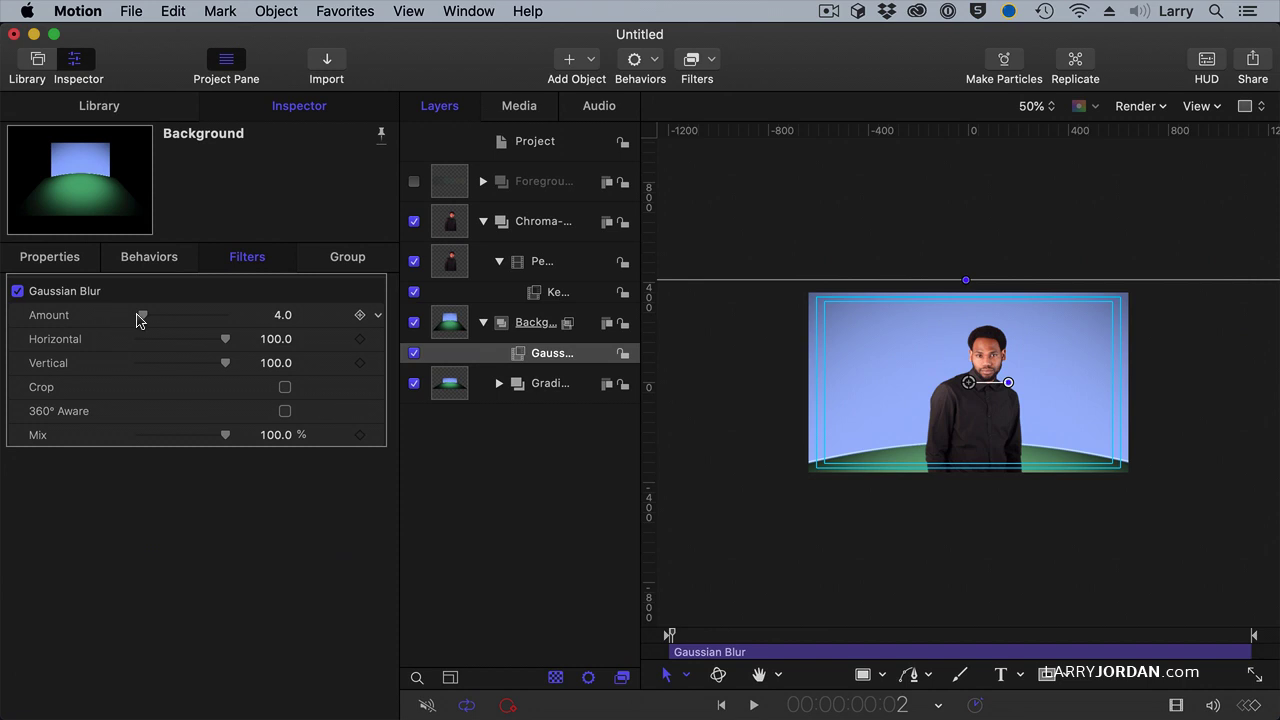
drag(138, 318, 193, 321)
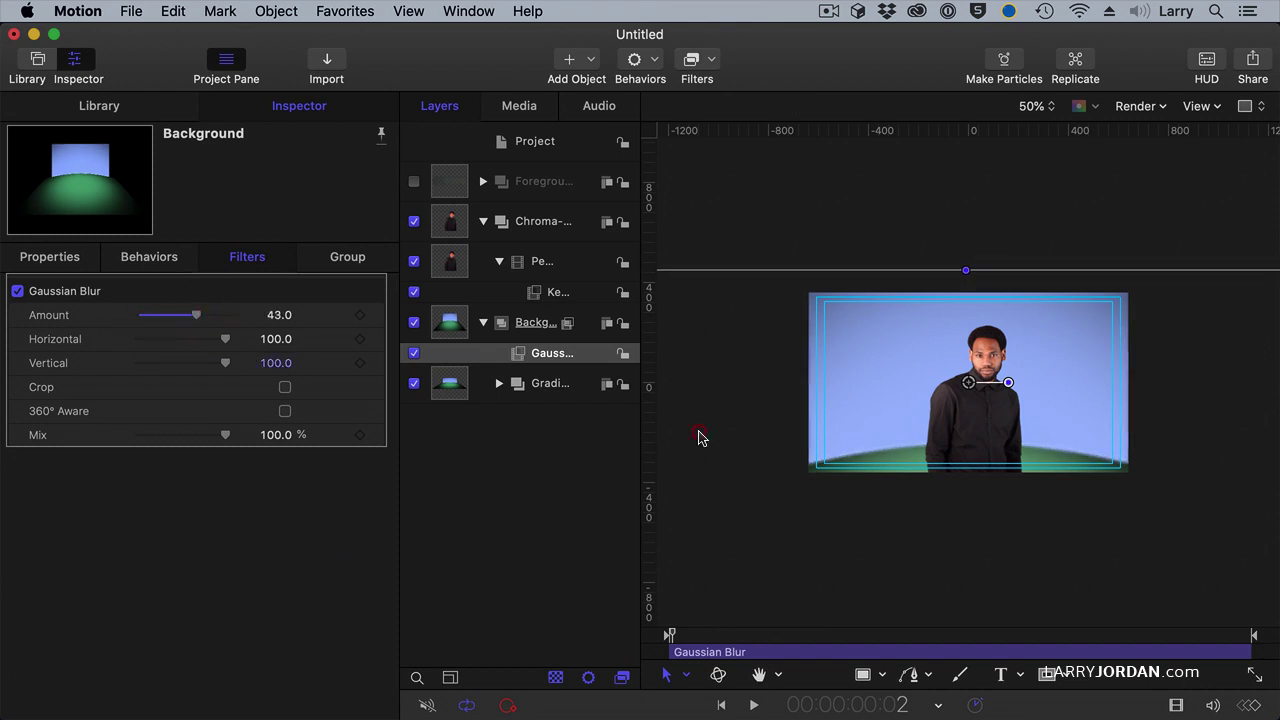
Play the project to preview the blurred background, then clear the layer selection
key(shift+z)
key(space)
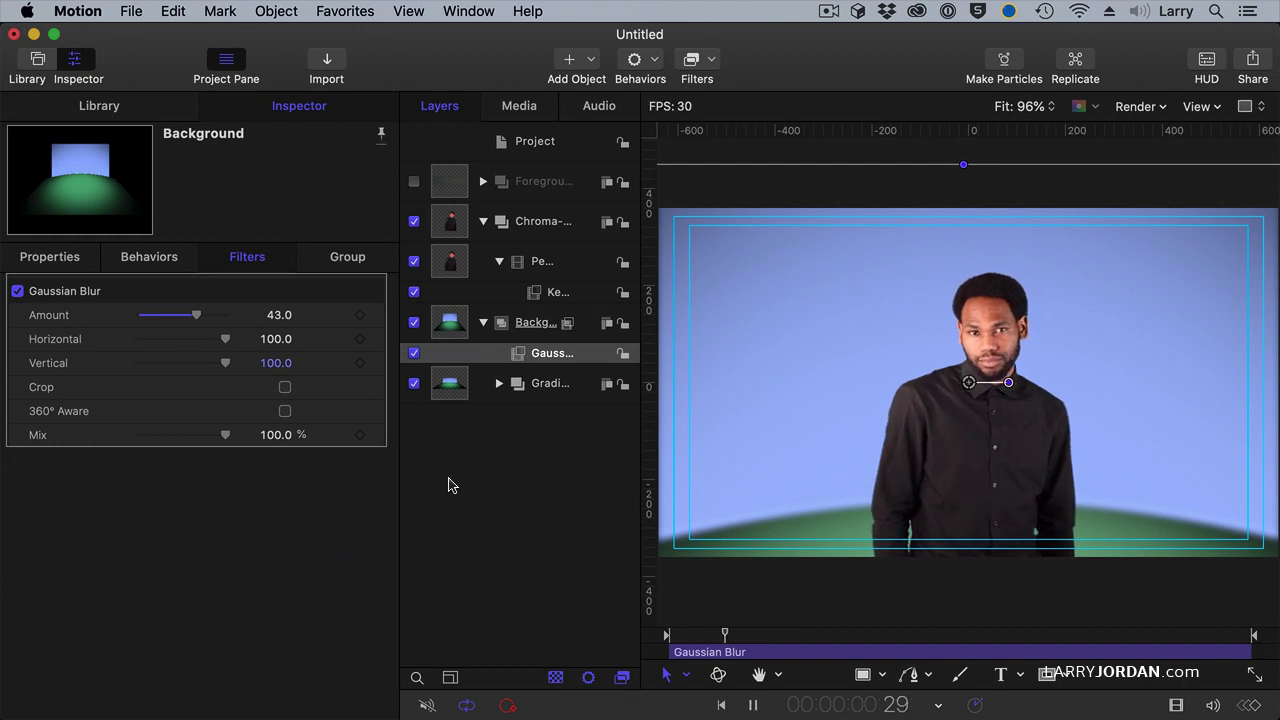
key(space)
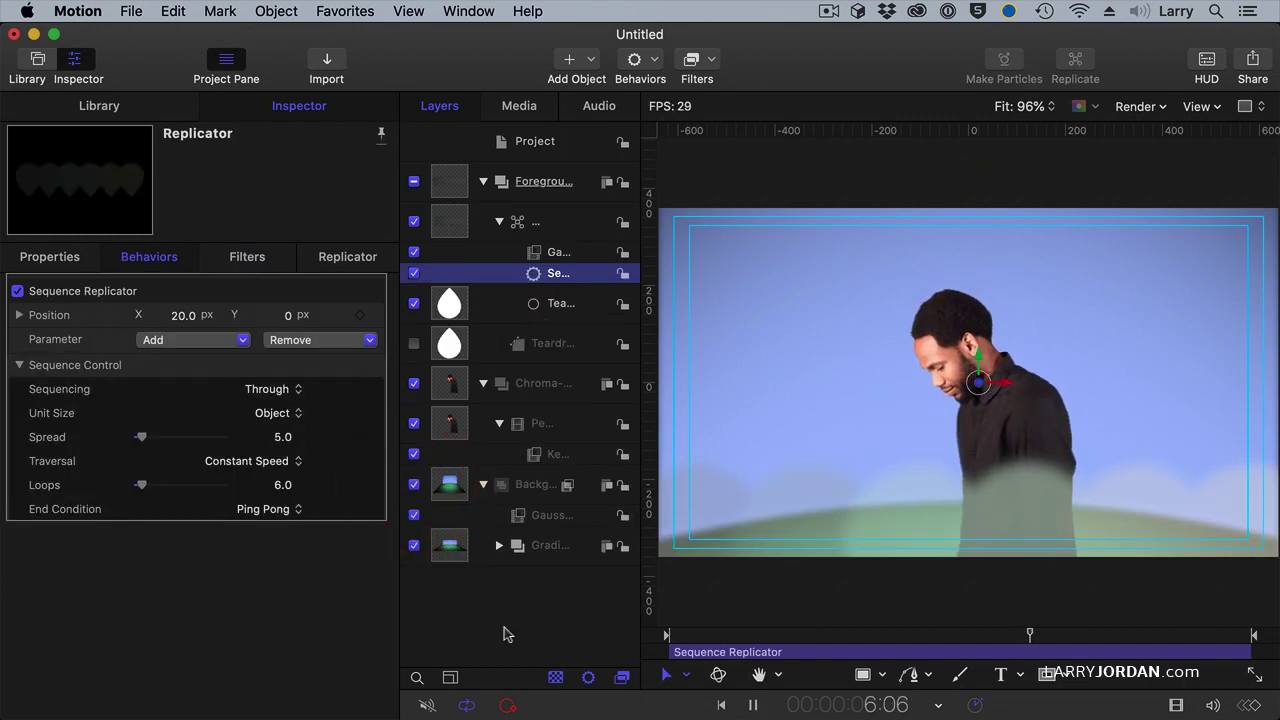
click(512, 628)
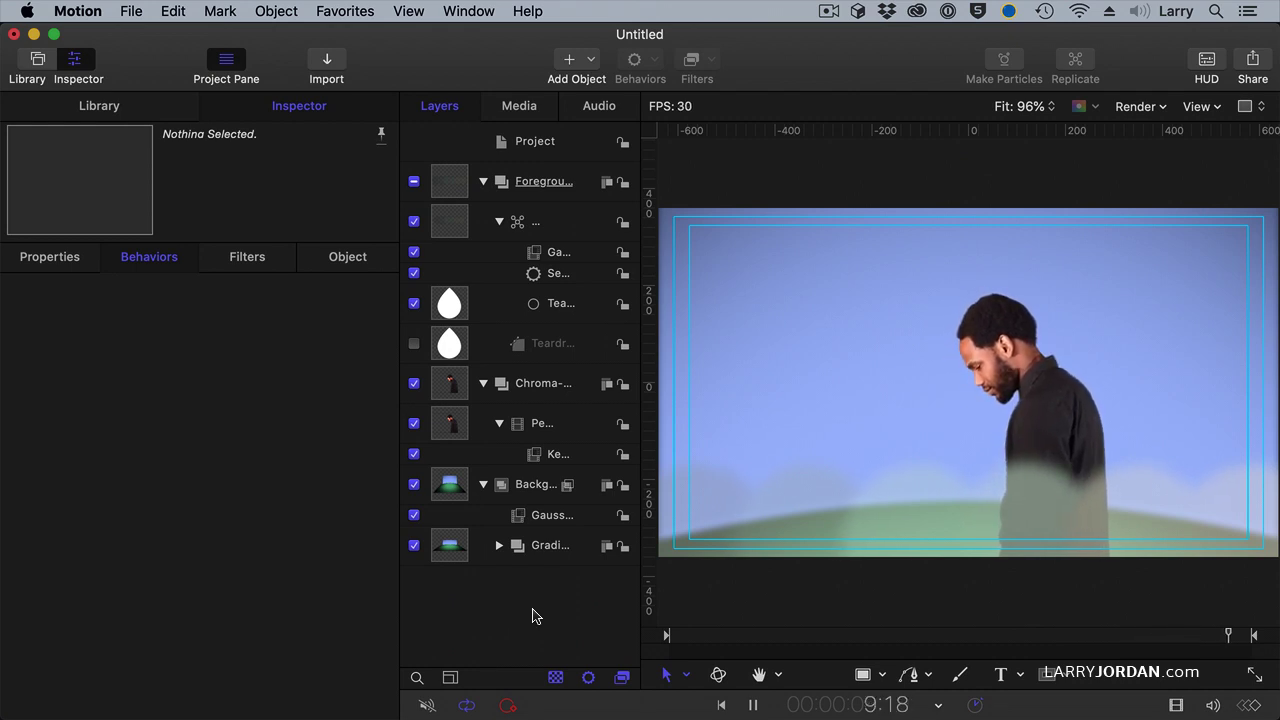
Stop playback, return to the first frame, and collapse the Foreground and Background groups
key(space)
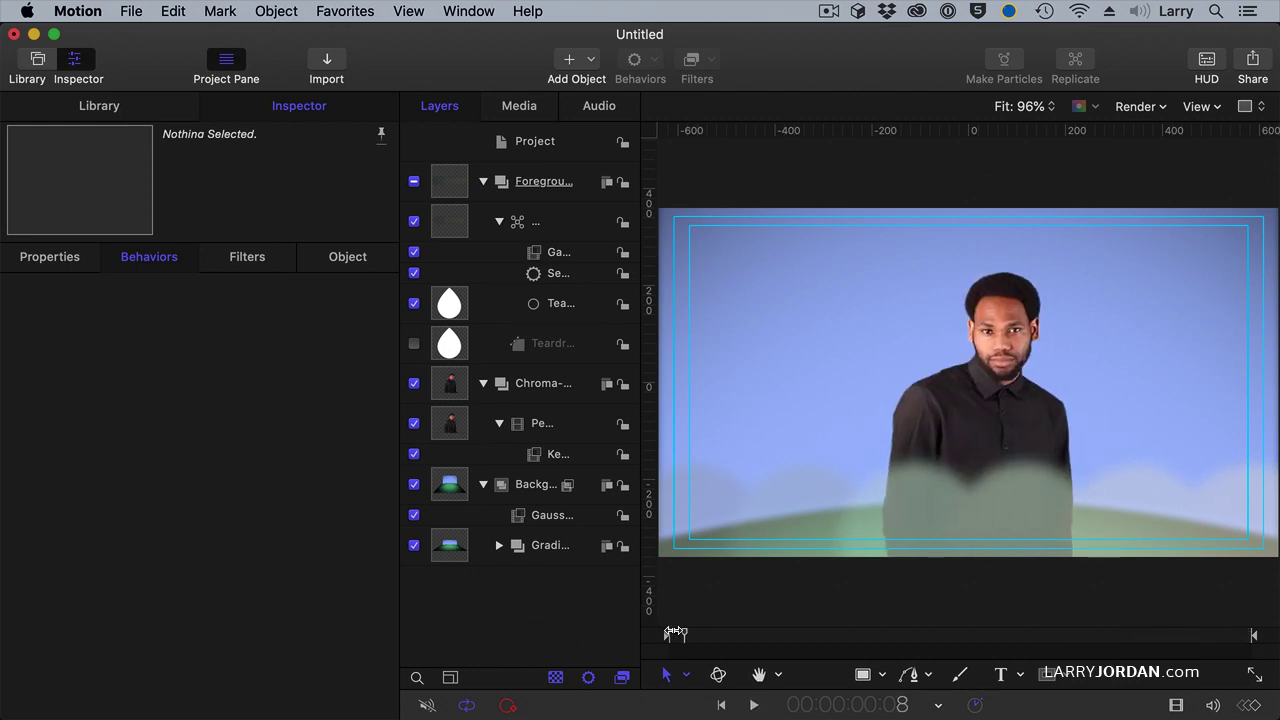
drag(683, 634, 667, 632)
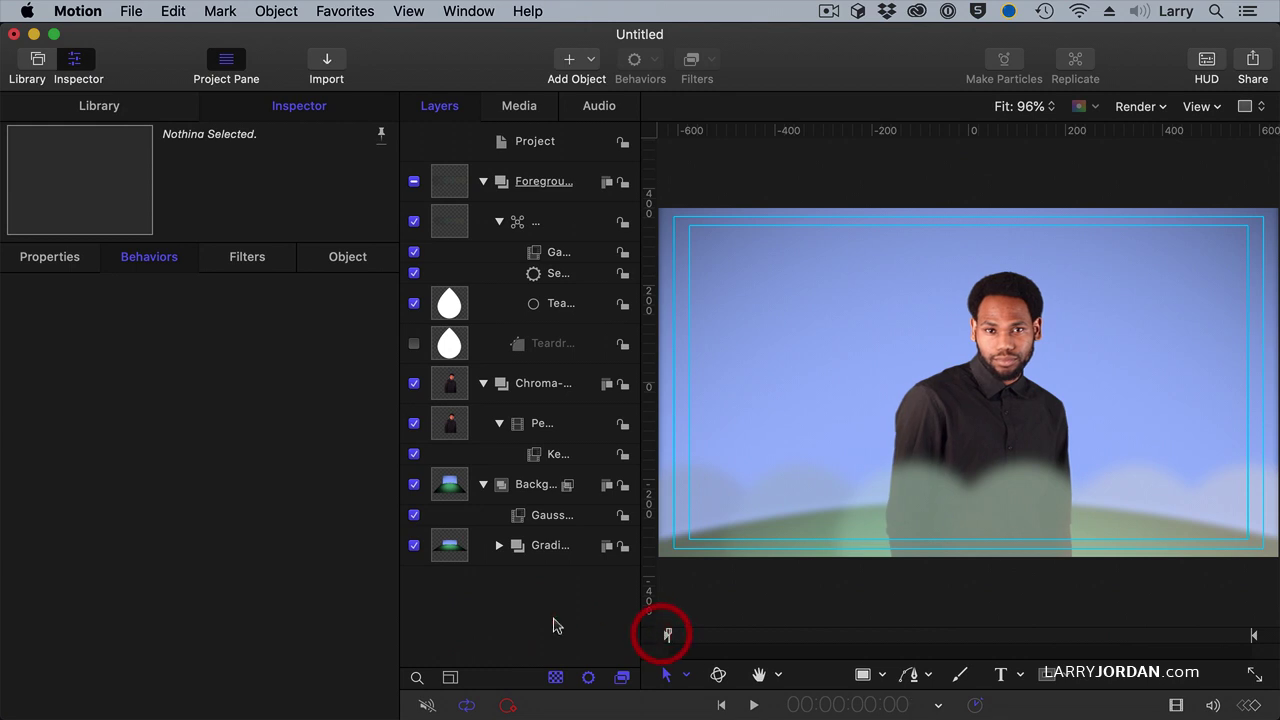
click(483, 181)
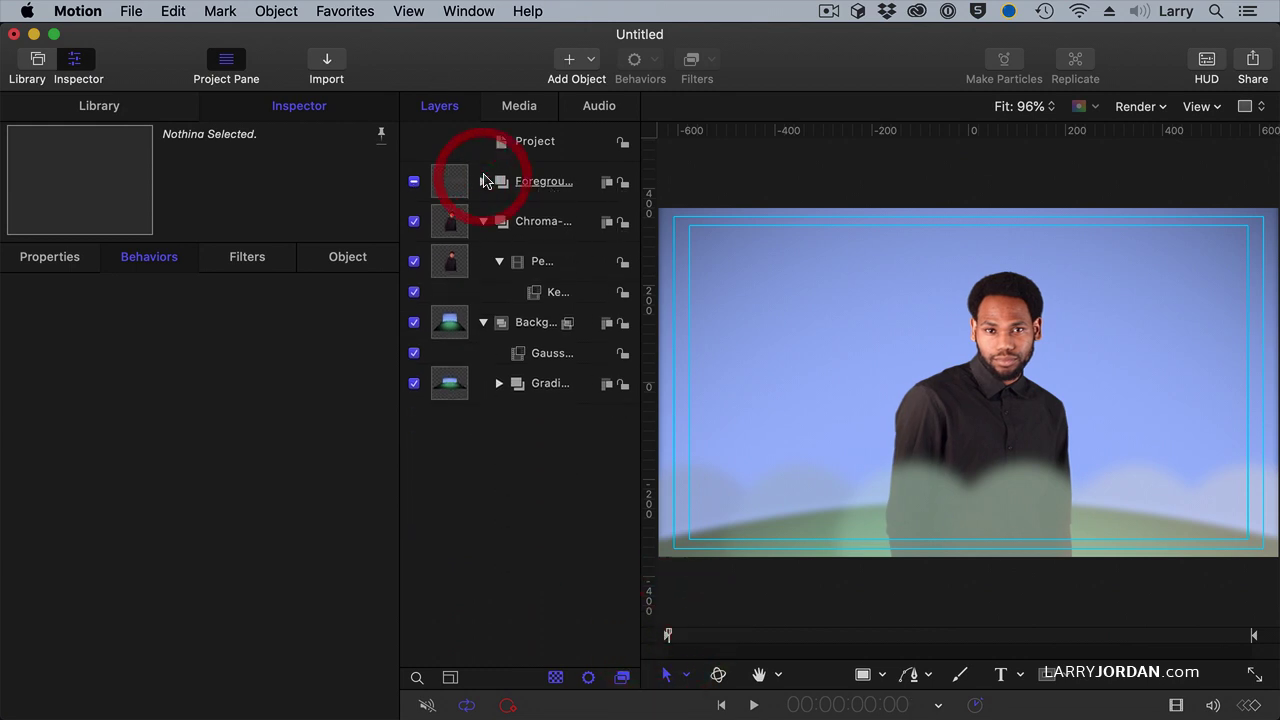
click(484, 323)
click(562, 262)
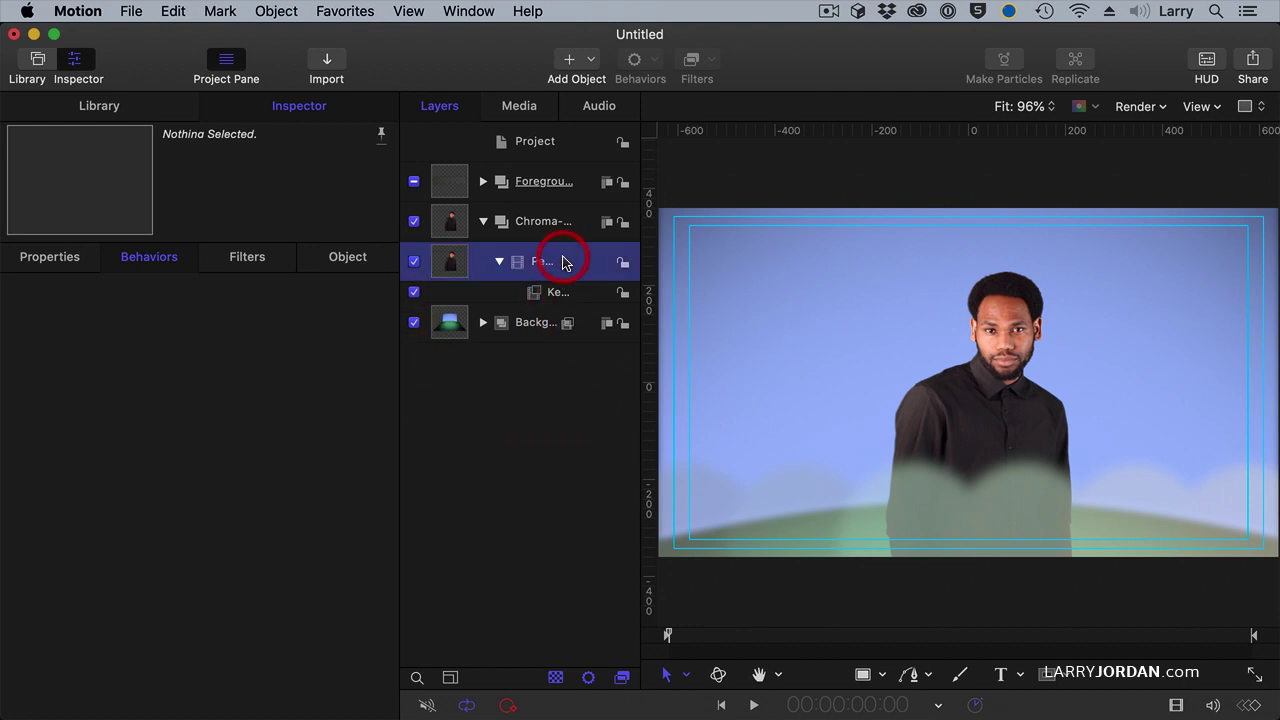
Duplicate the Pexels clip layer and hide the upper copy
right_click(566, 262)
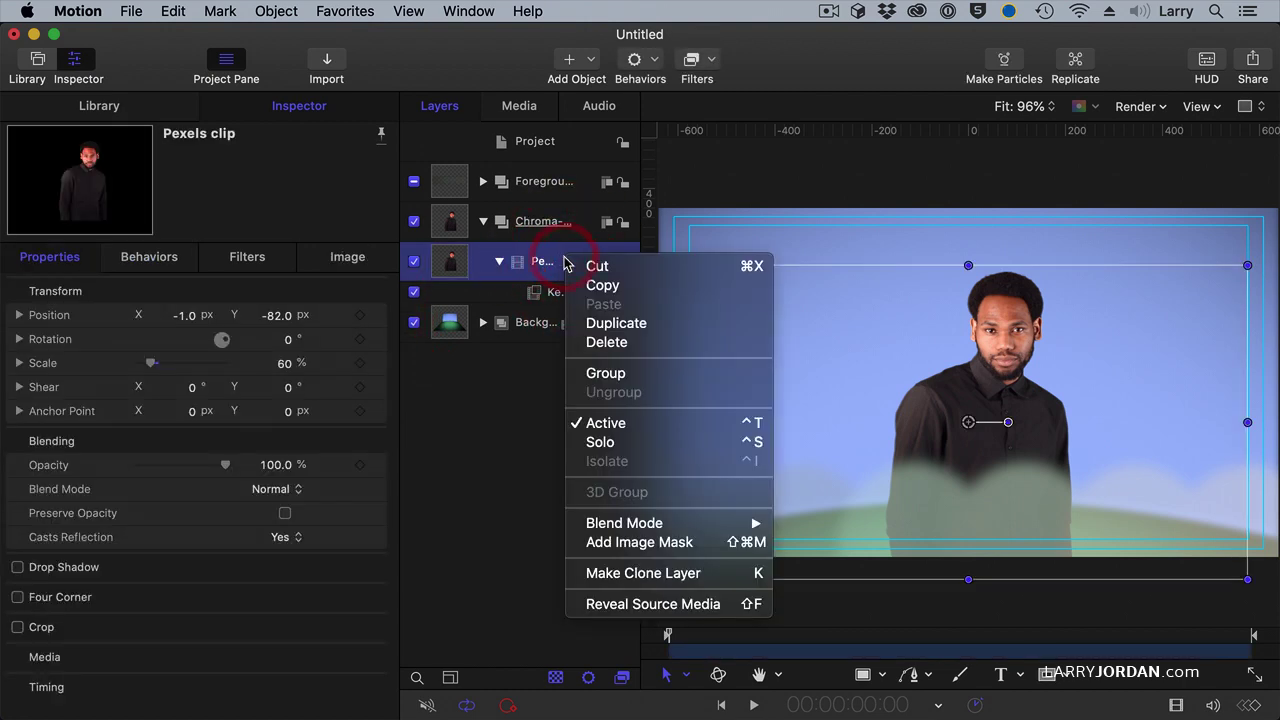
click(588, 326)
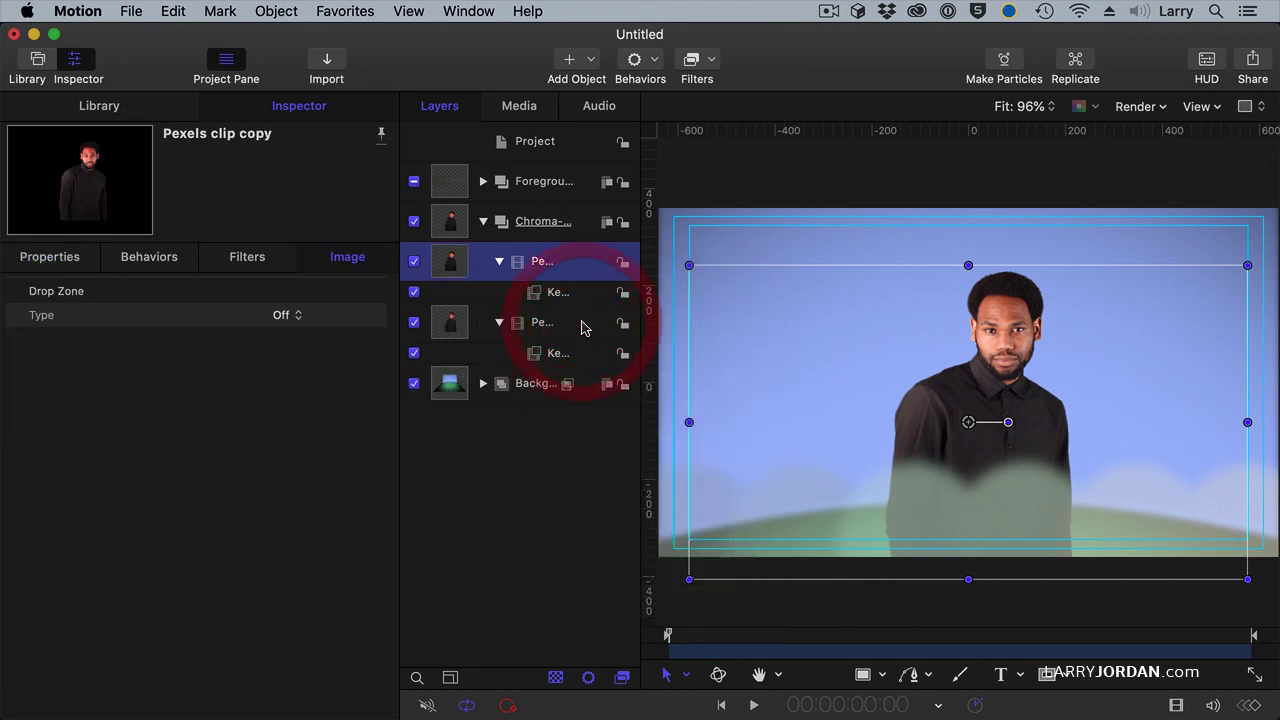
click(414, 262)
click(566, 325)
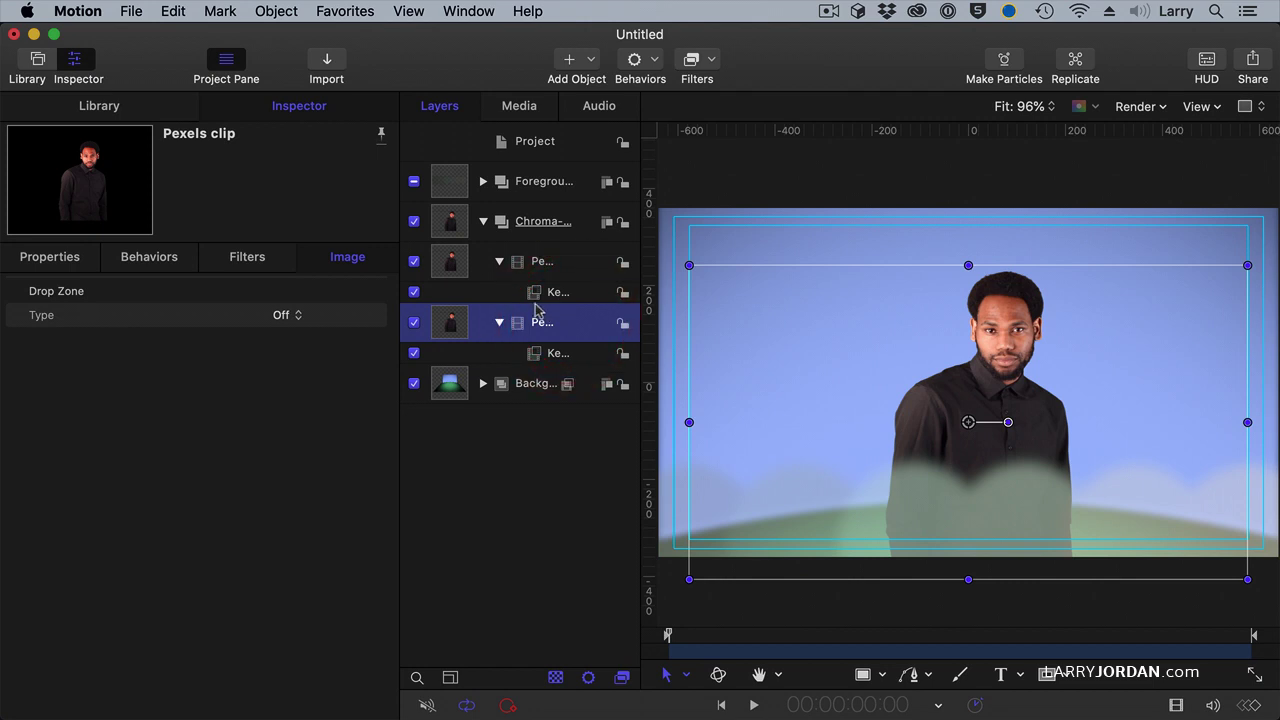
click(414, 262)
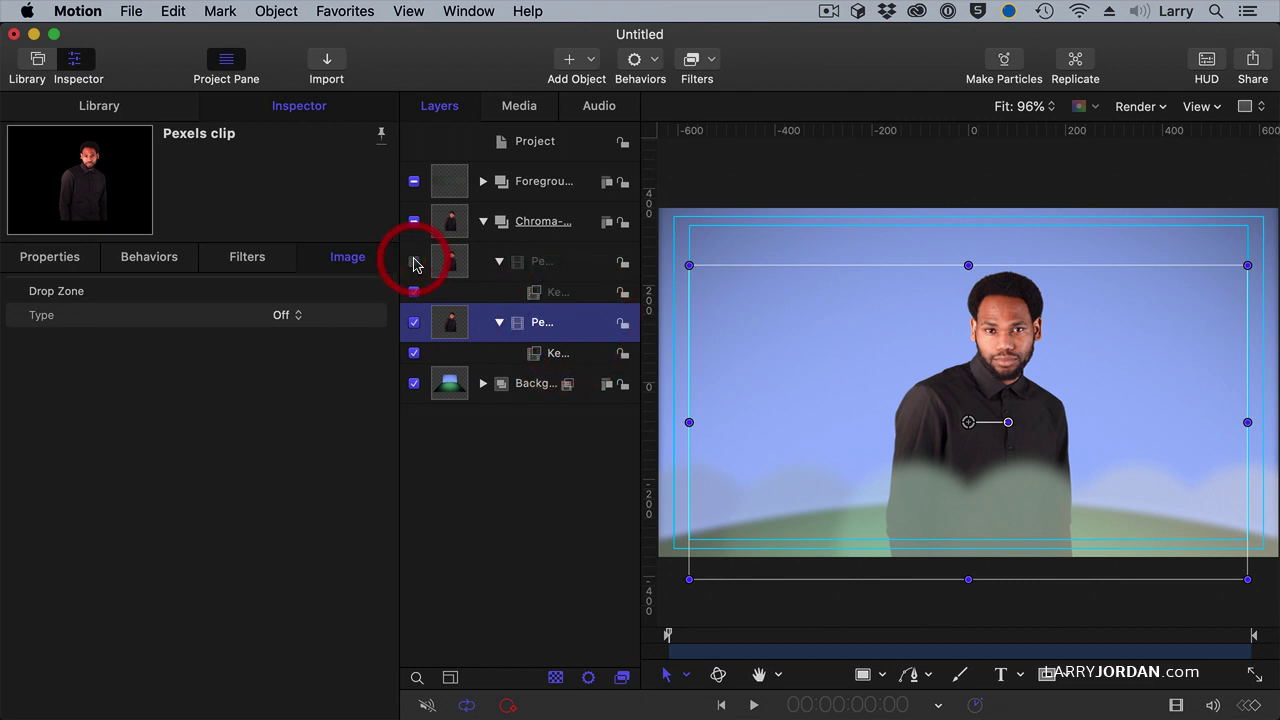
Add a Threshold filter with a black Light Color to the lower copy, making a silhouette
click(697, 66)
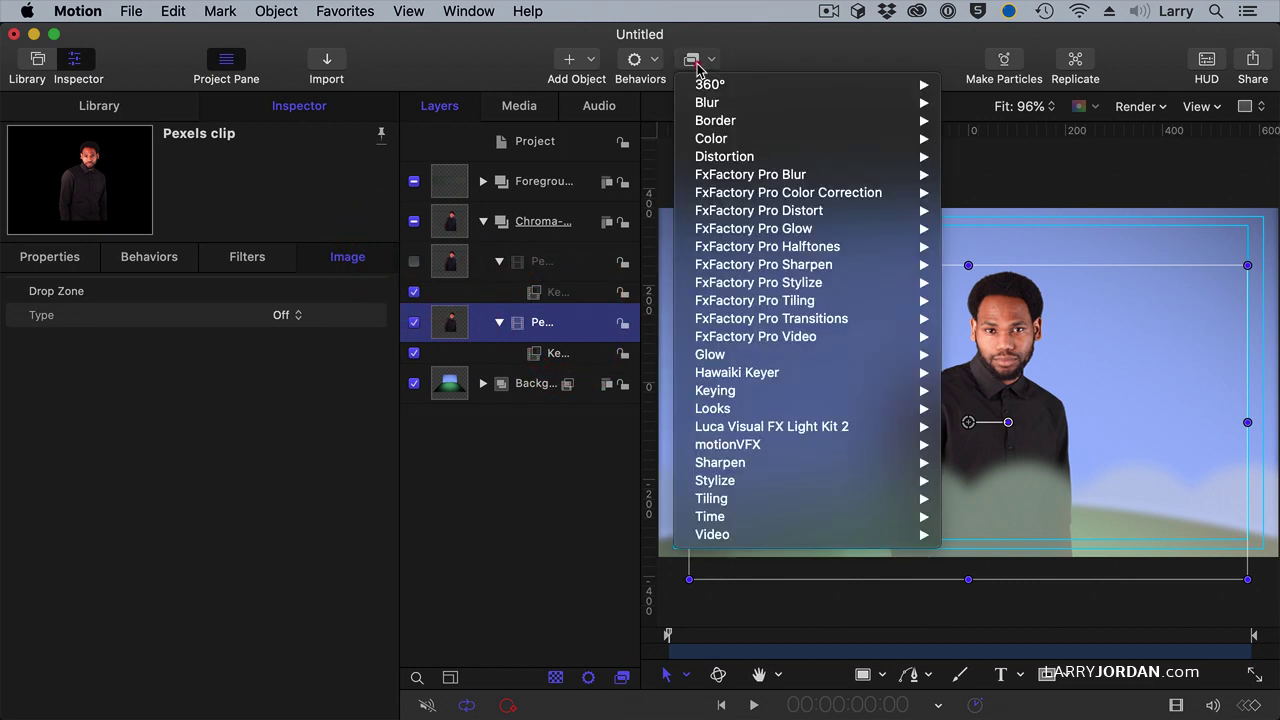
mouse_move(708, 138)
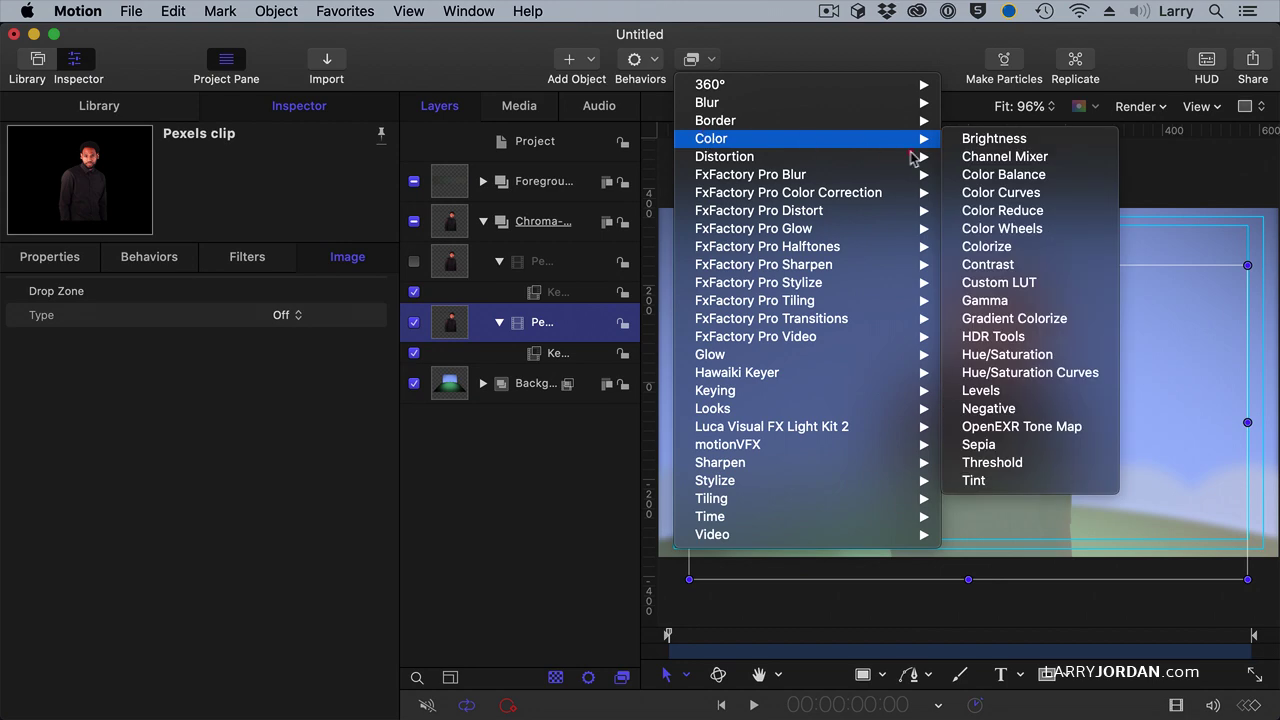
click(992, 463)
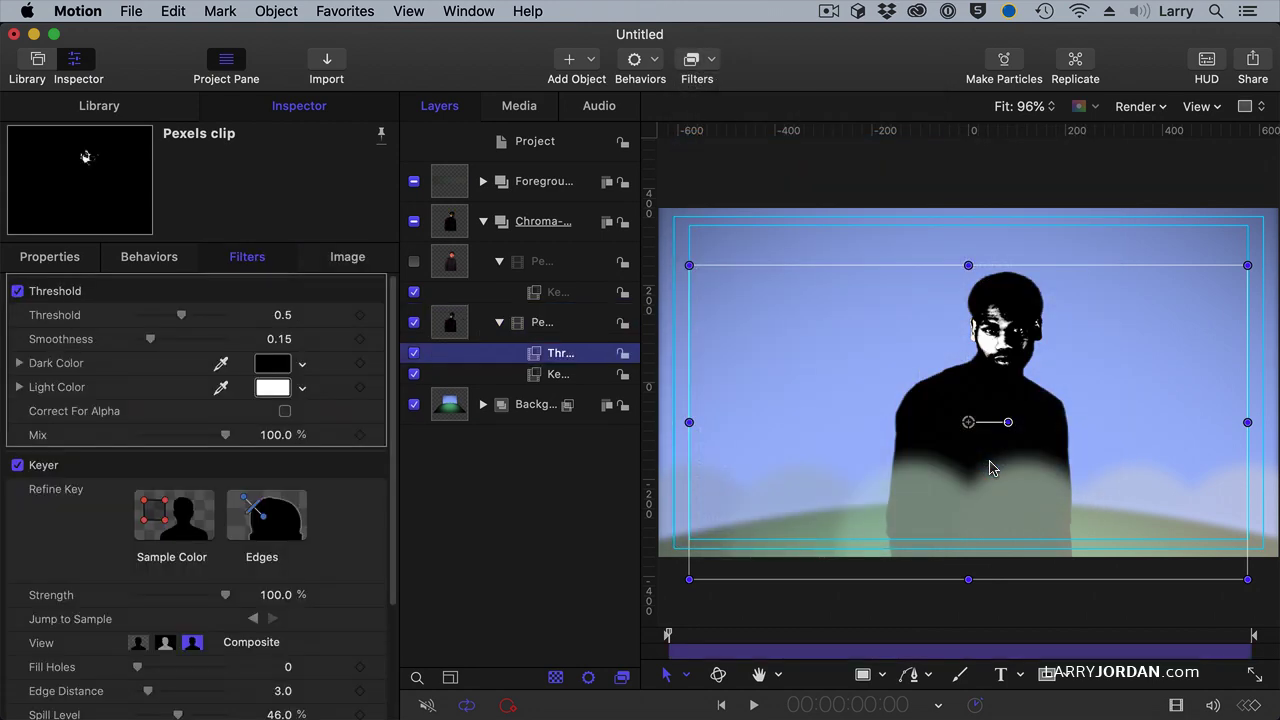
click(273, 388)
click(302, 390)
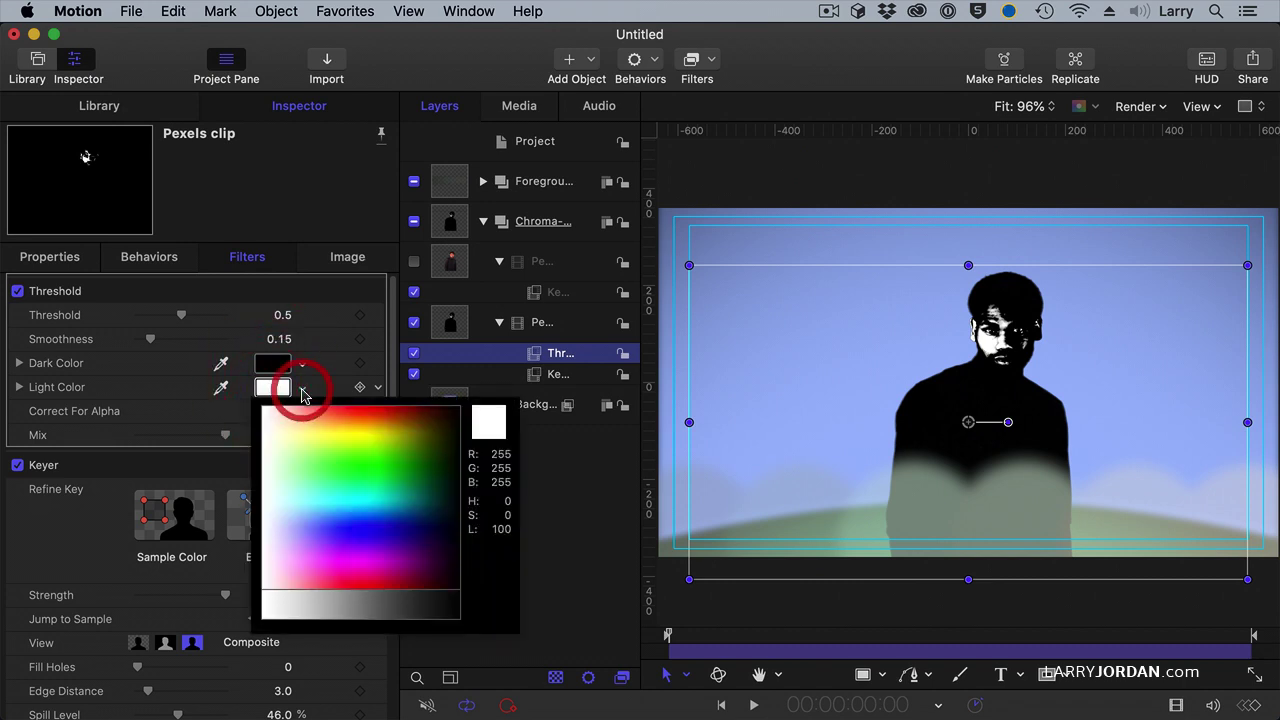
click(451, 606)
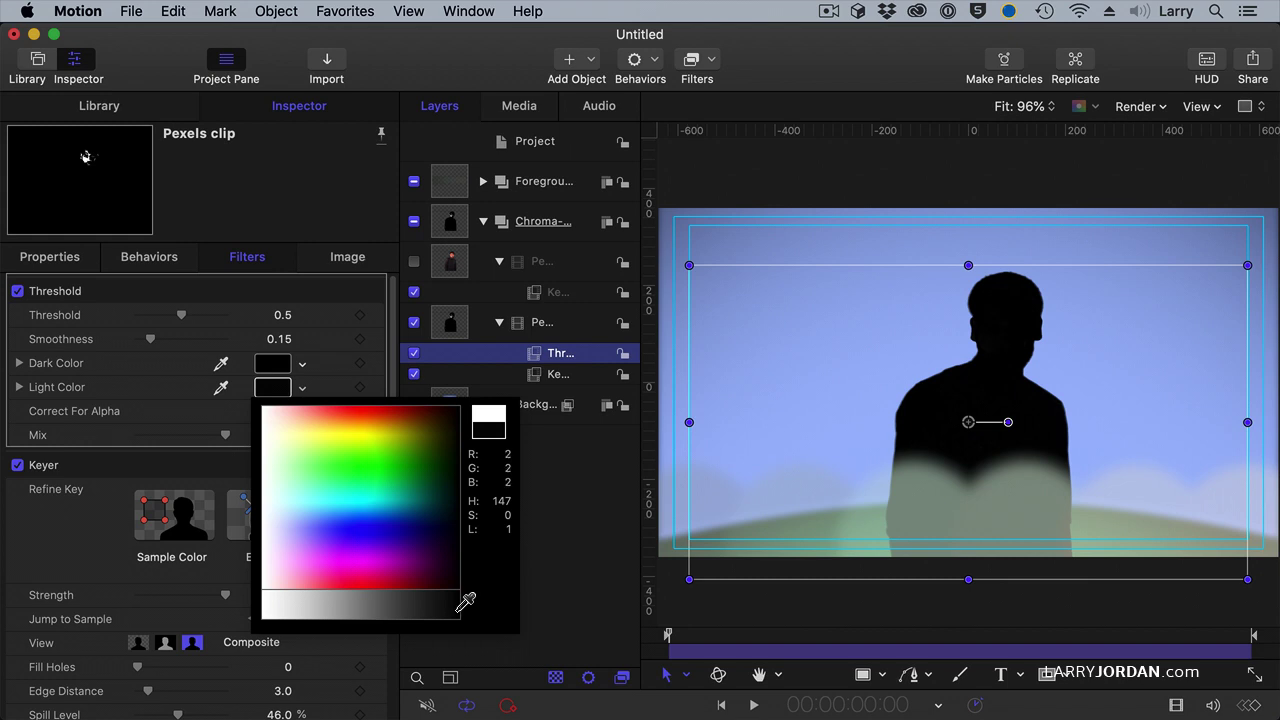
click(457, 609)
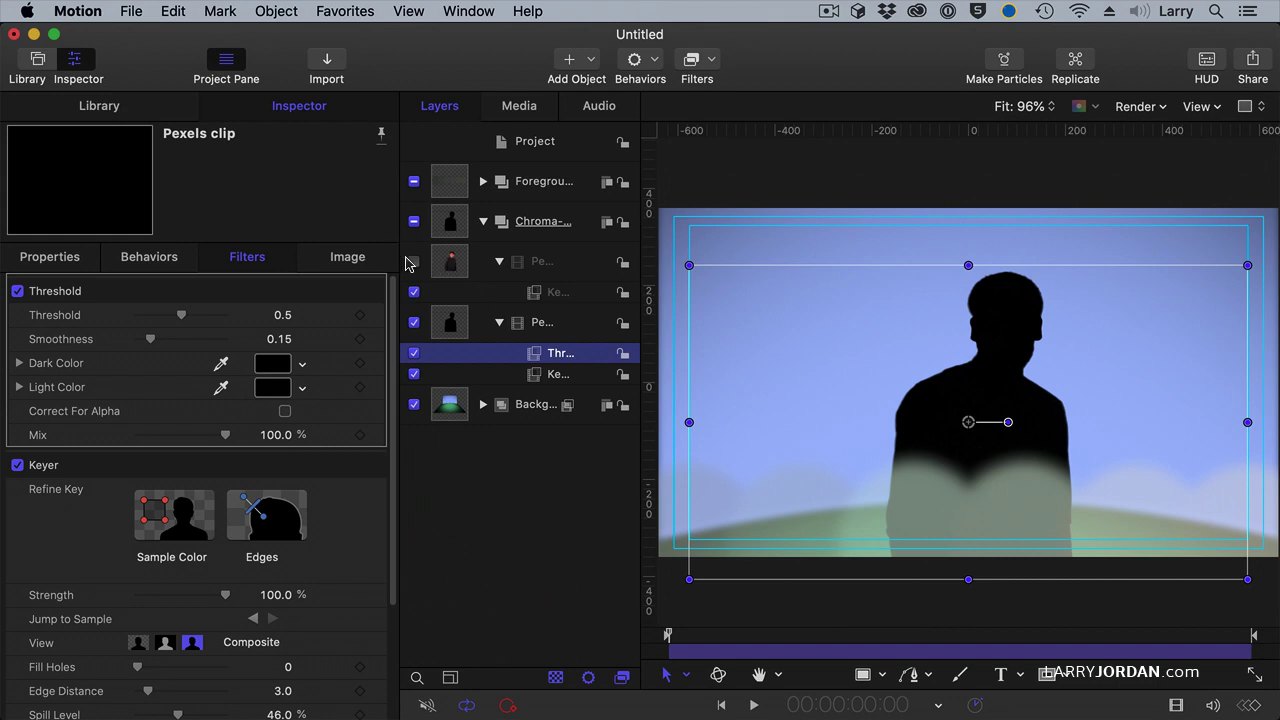
click(414, 262)
click(414, 262)
Distort the silhouette's top corners so it slants right like a cast shadow
click(676, 677)
click(705, 501)
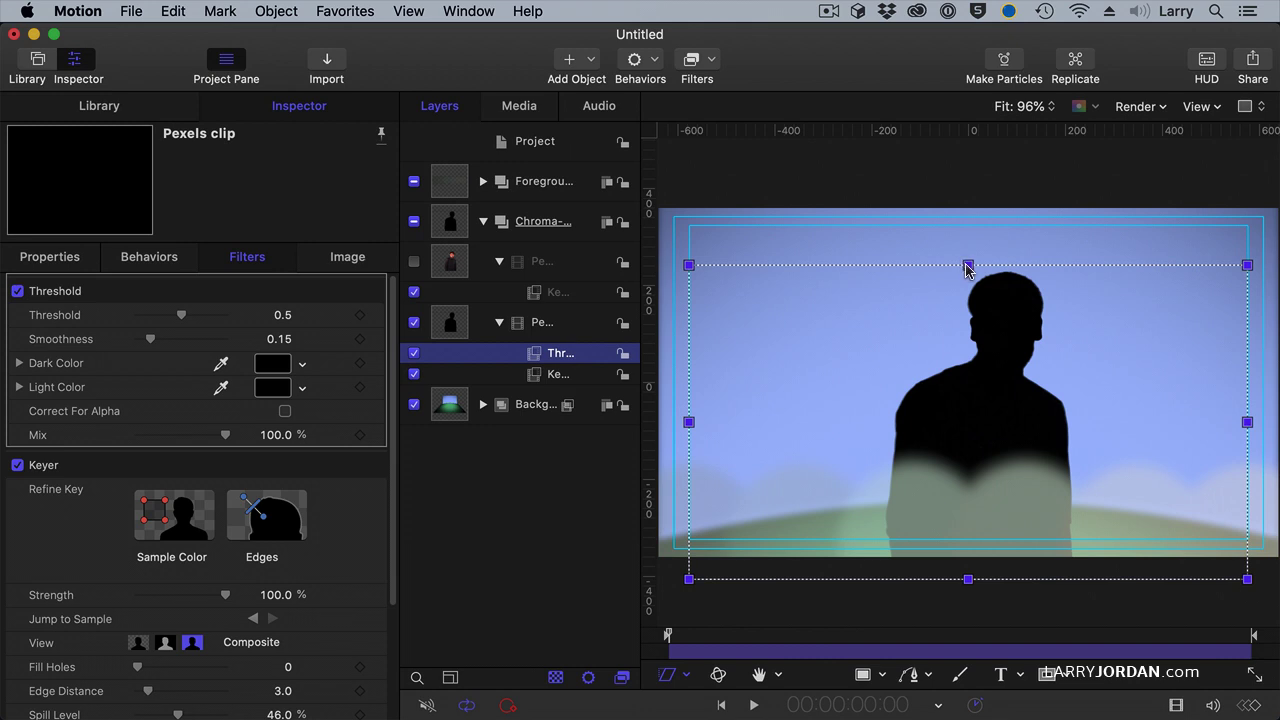
drag(968, 265, 1168, 330)
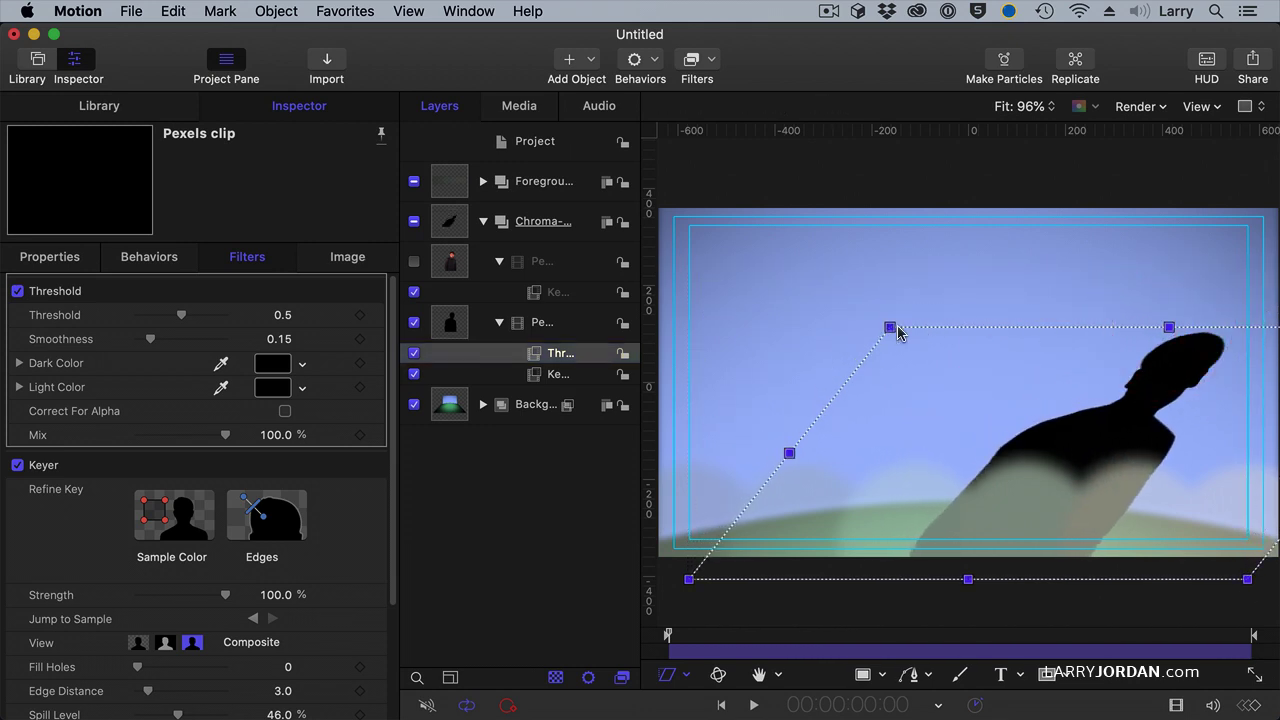
drag(889, 328, 774, 240)
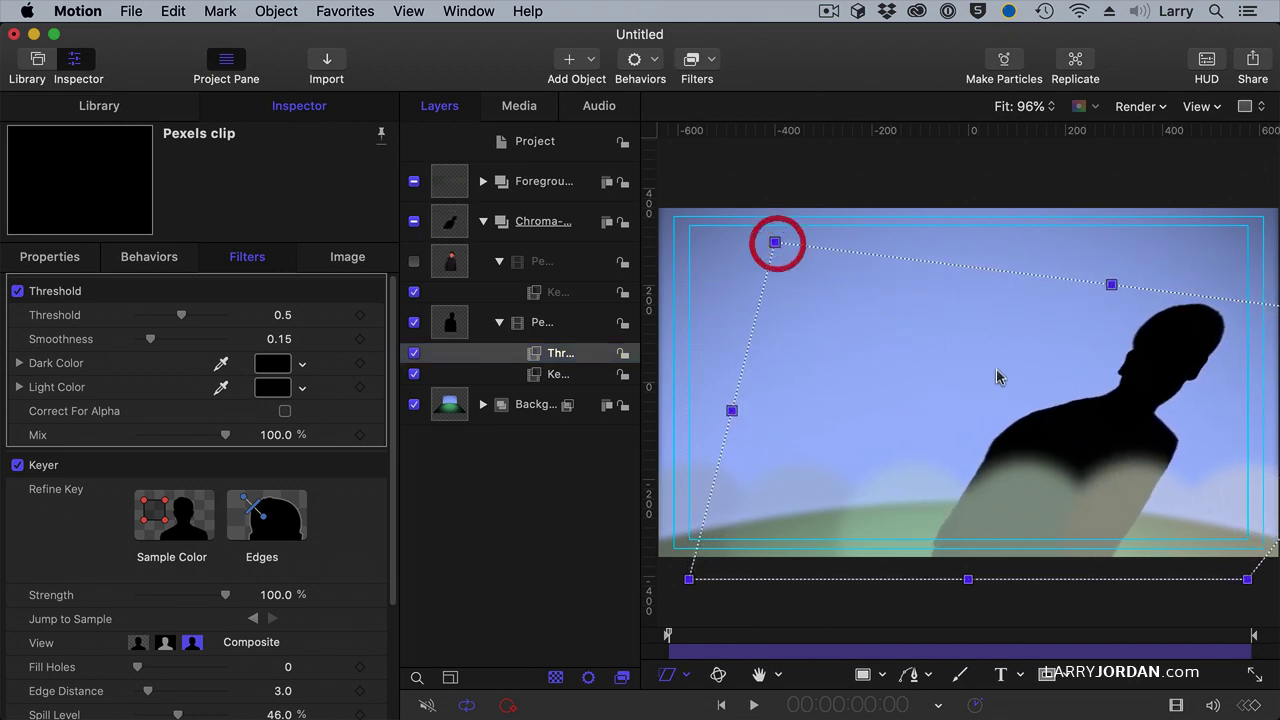
click(1111, 285)
drag(1111, 285, 1082, 305)
drag(746, 263, 731, 252)
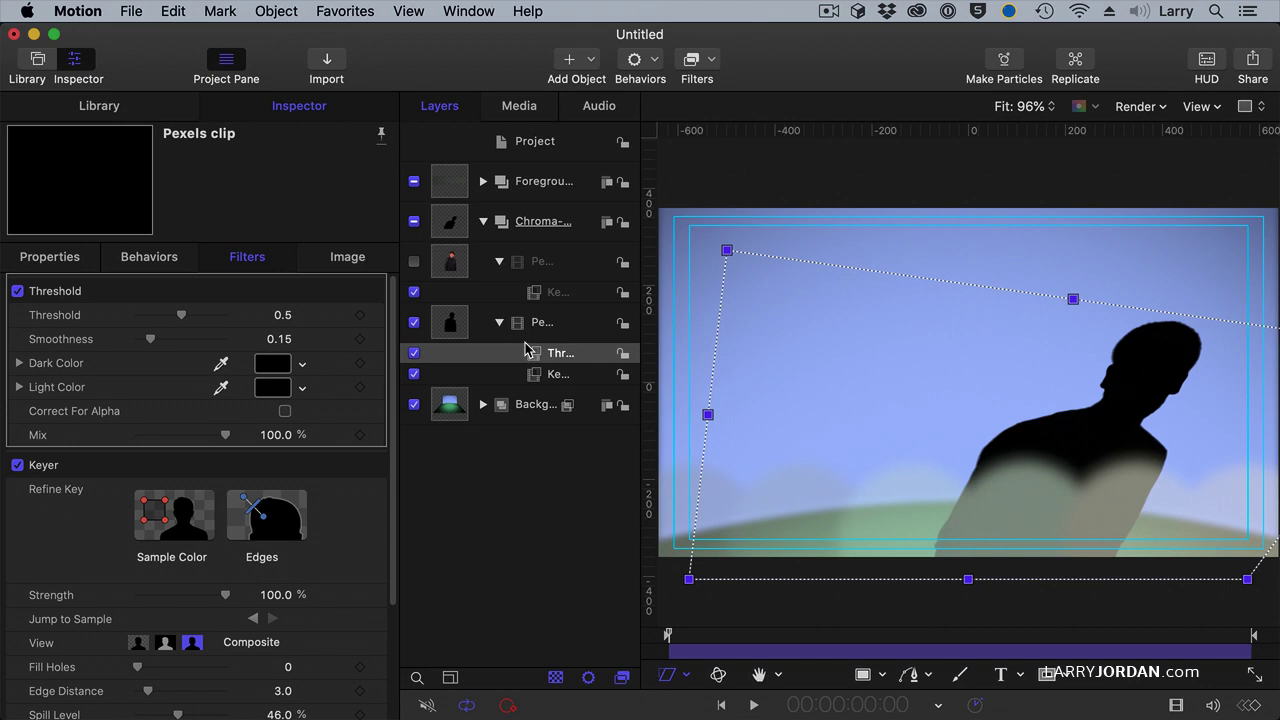
Add a Gradient Blur to the silhouette layer and place its two points along the shadow
click(562, 323)
click(692, 59)
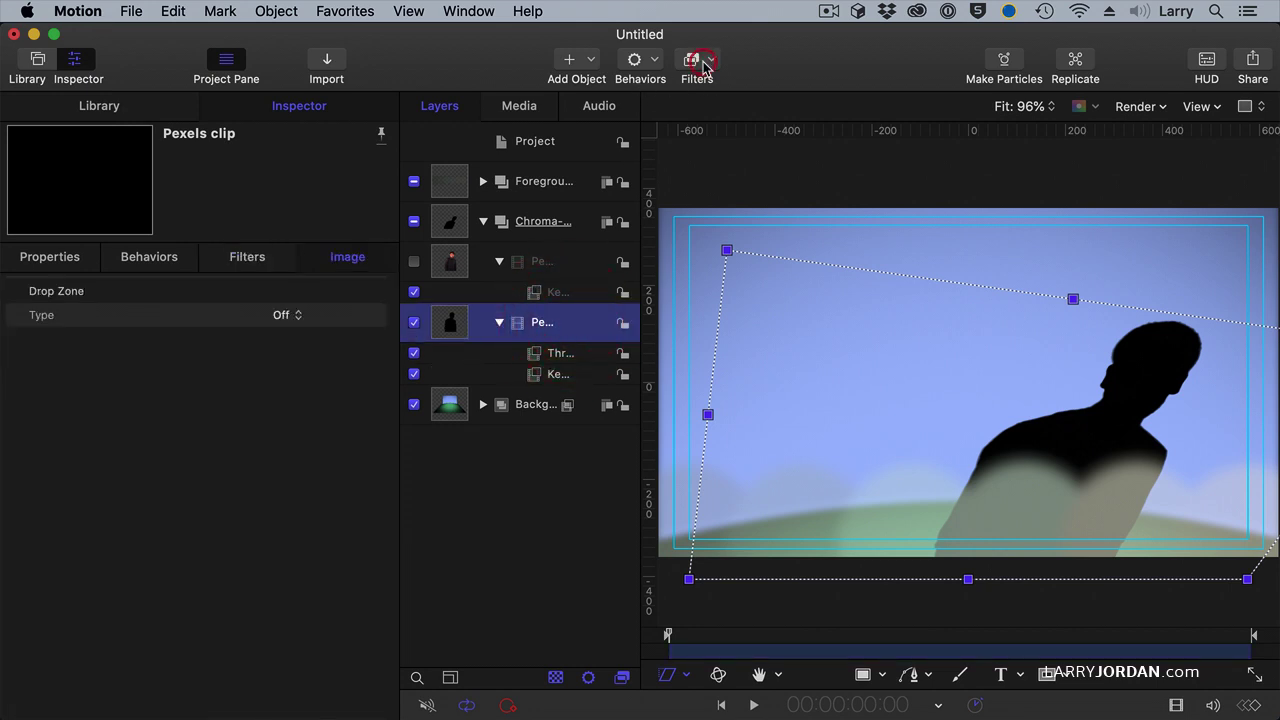
mouse_move(710, 105)
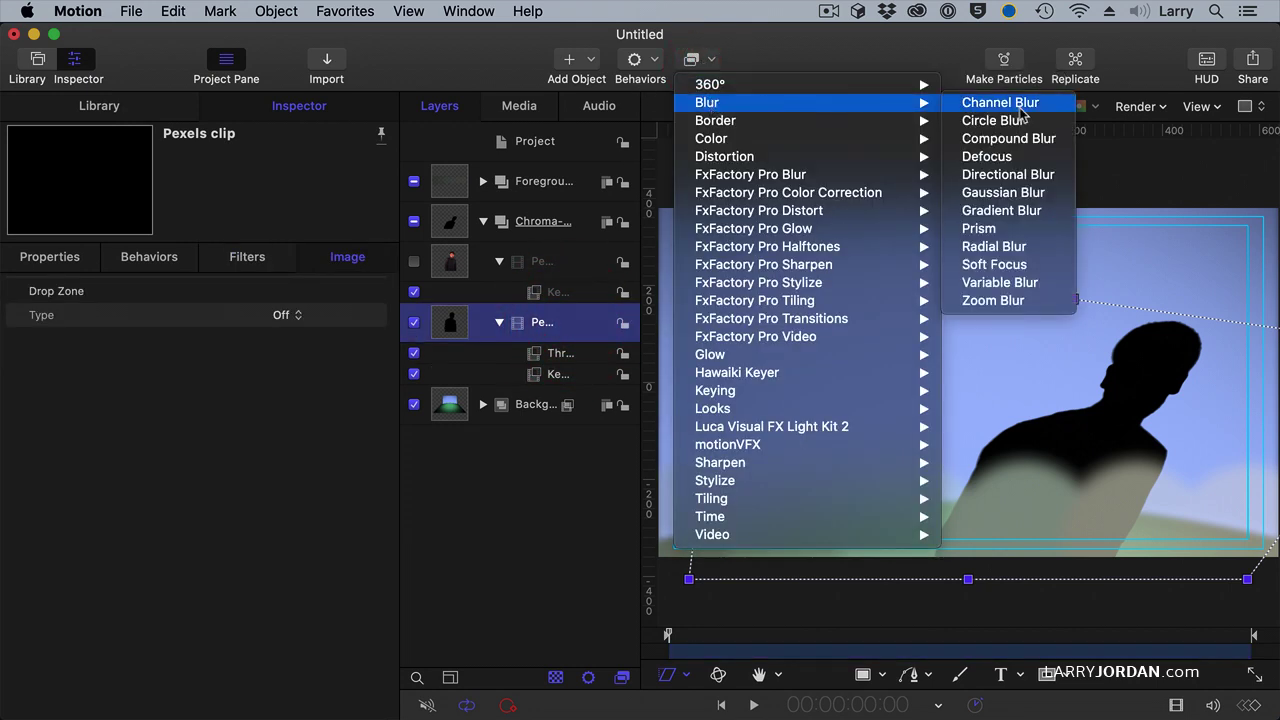
click(1027, 215)
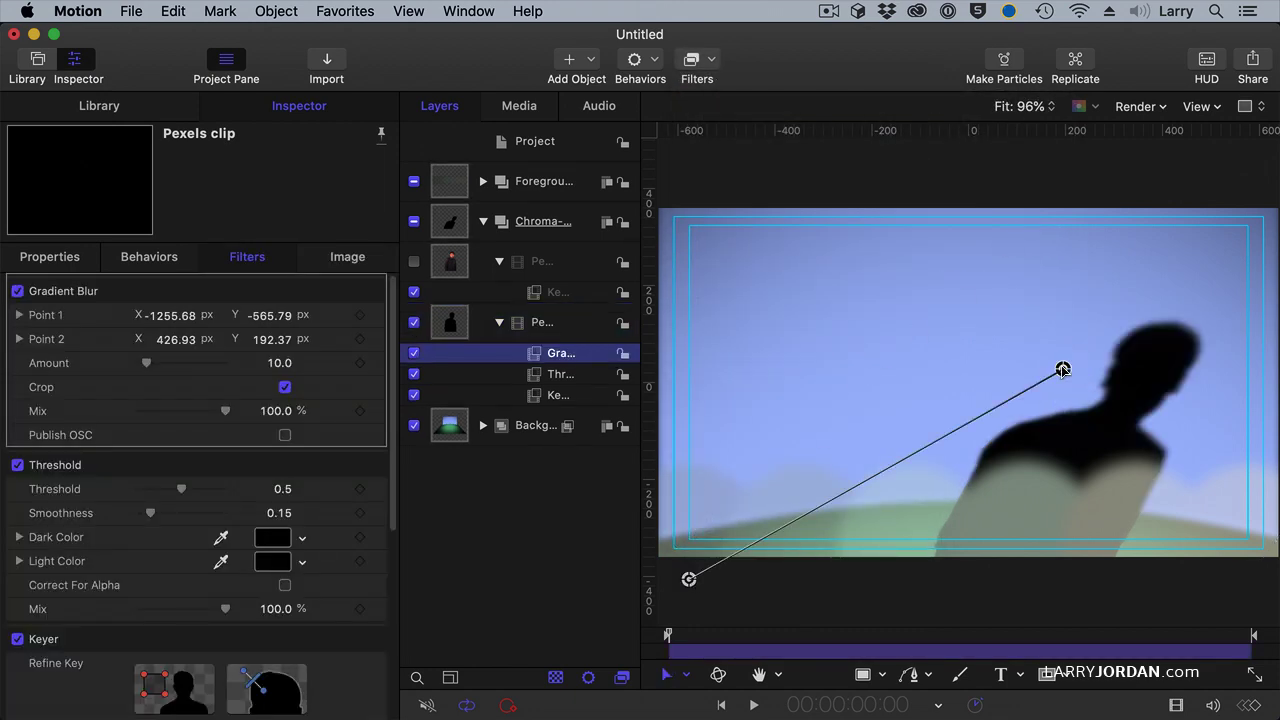
drag(689, 579, 1074, 469)
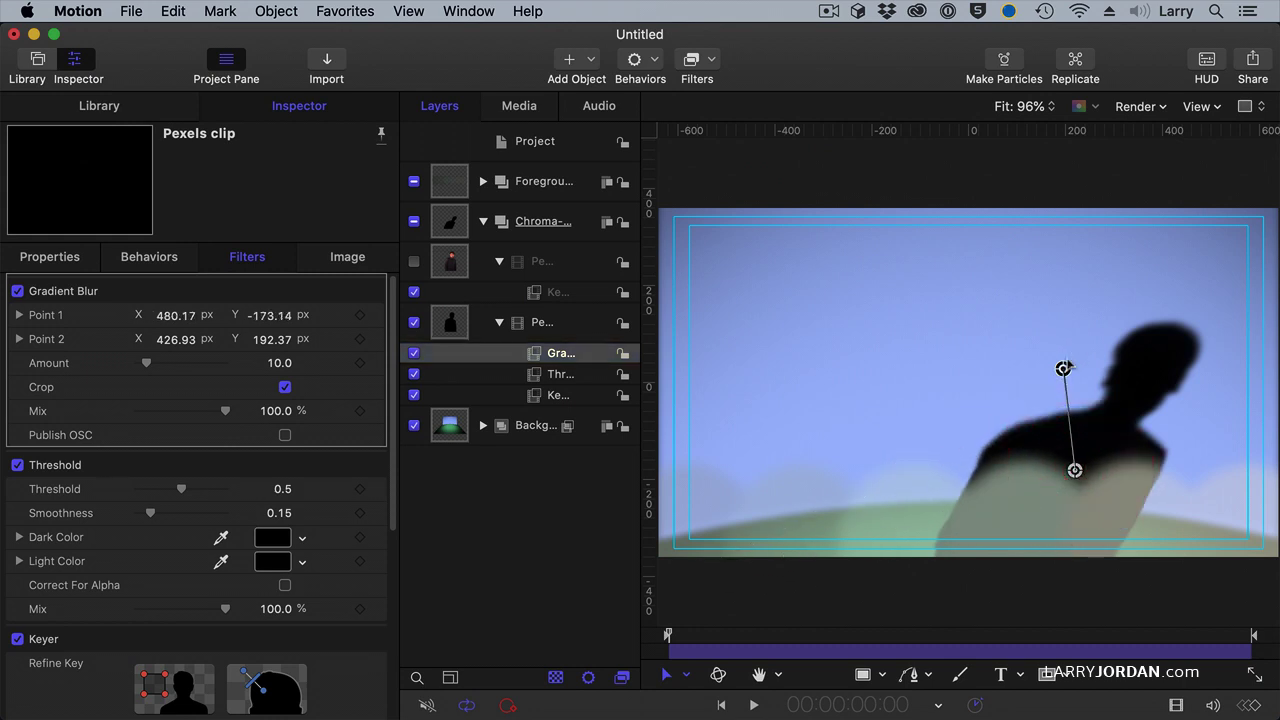
drag(1064, 368, 1116, 422)
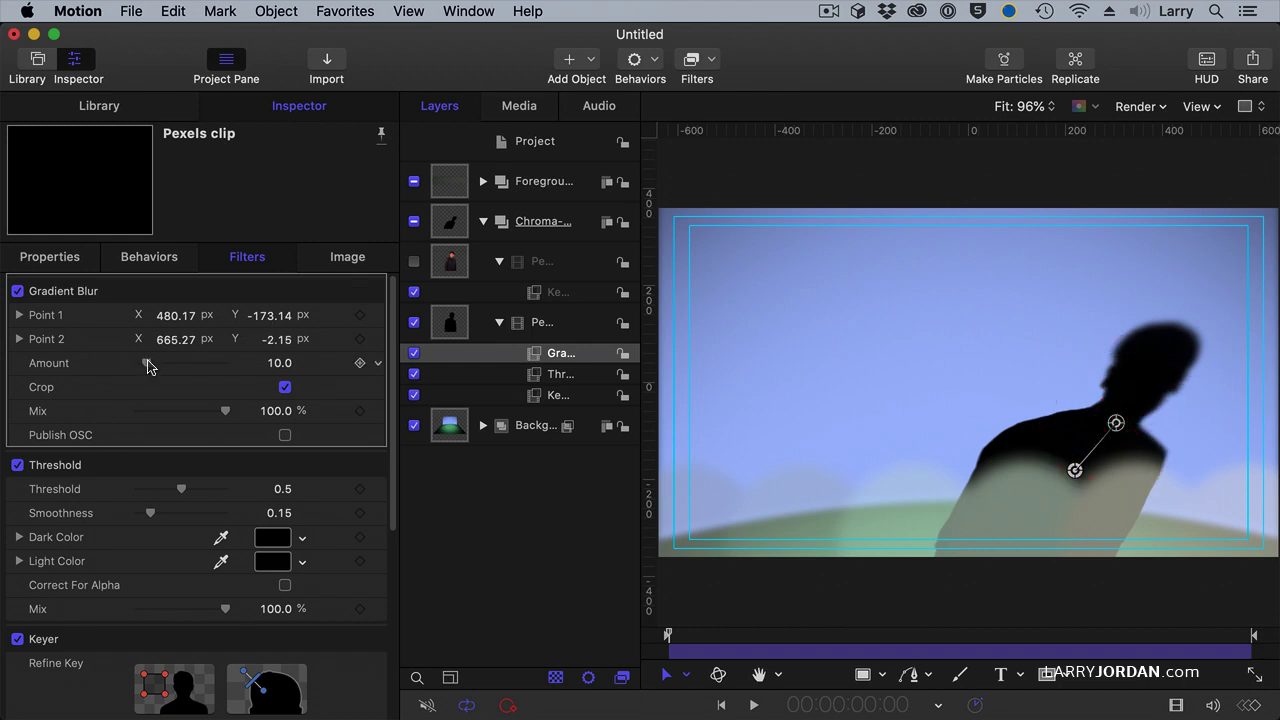
Set the Gradient Blur amount to 41, refine its points, and turn off Crop
drag(147, 366, 173, 363)
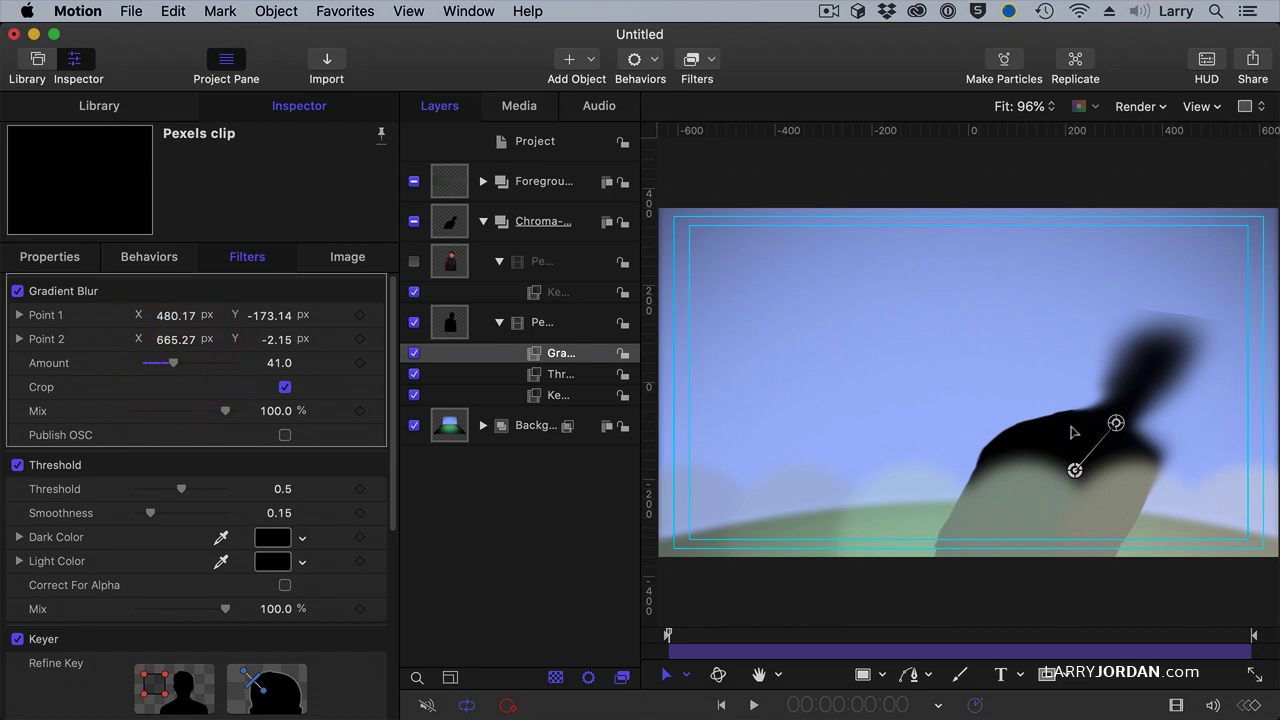
drag(1116, 422, 1149, 380)
drag(1075, 470, 1035, 525)
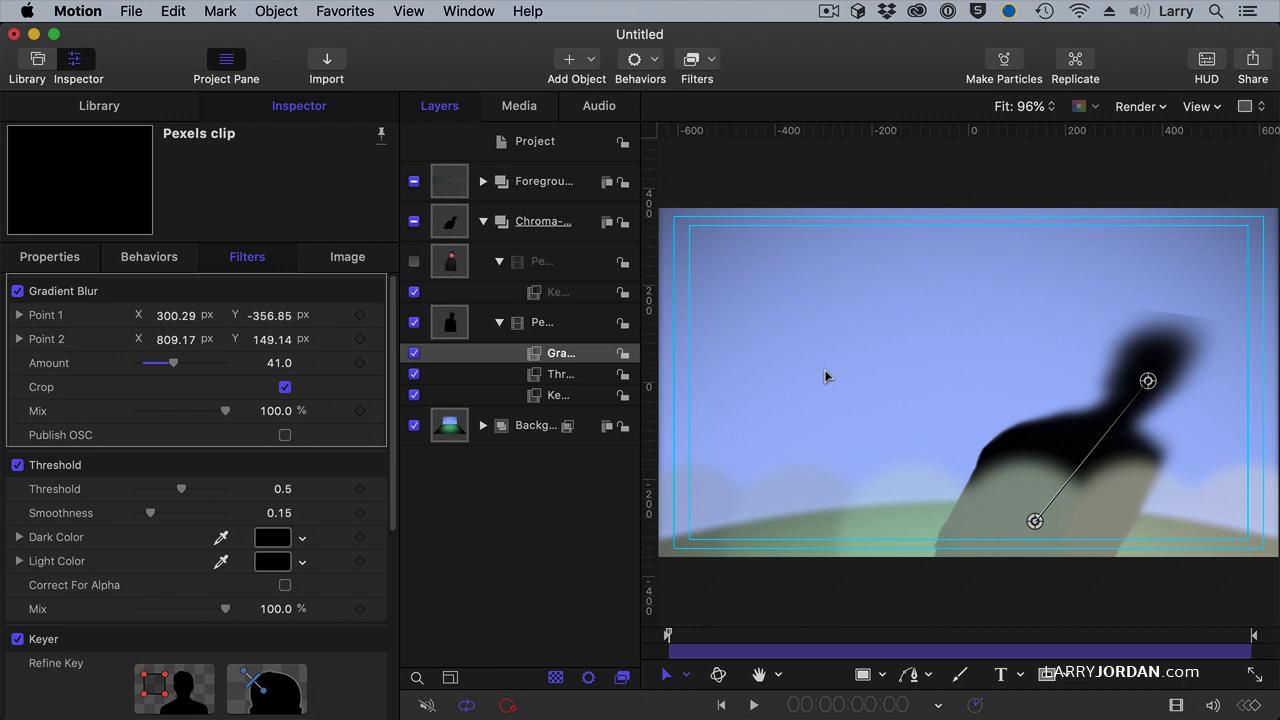
click(285, 387)
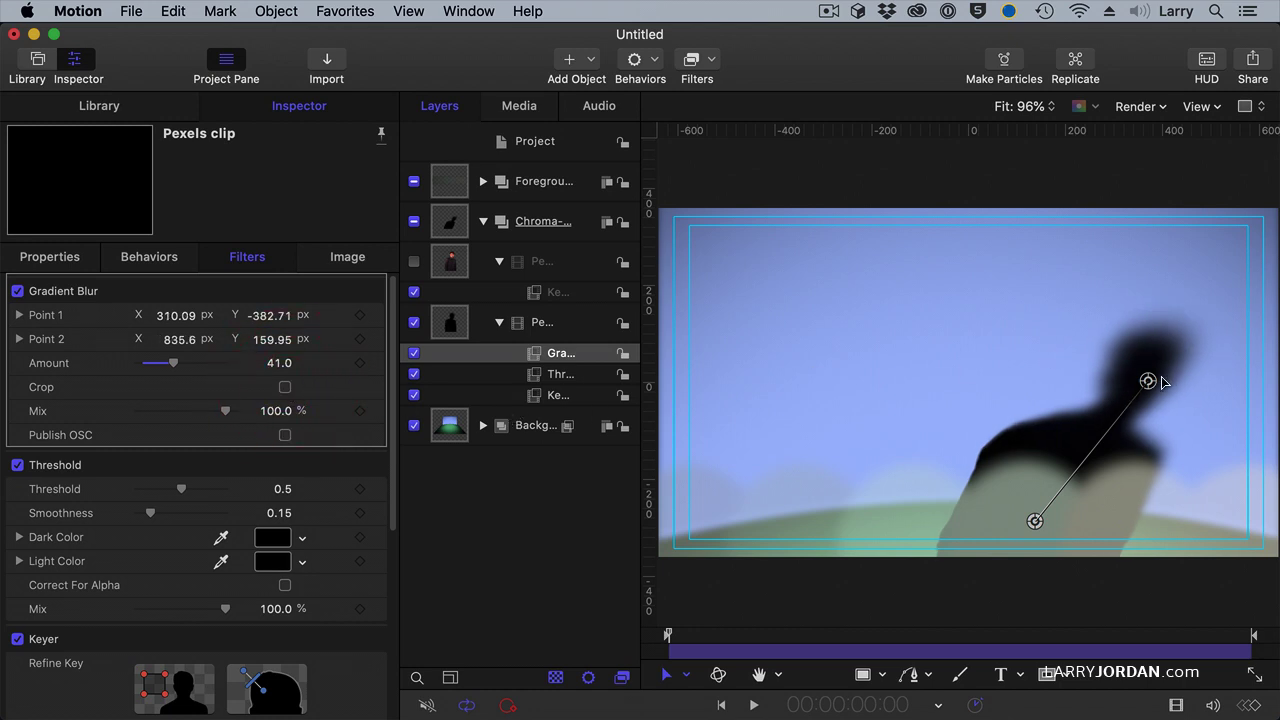
drag(1149, 381, 1144, 377)
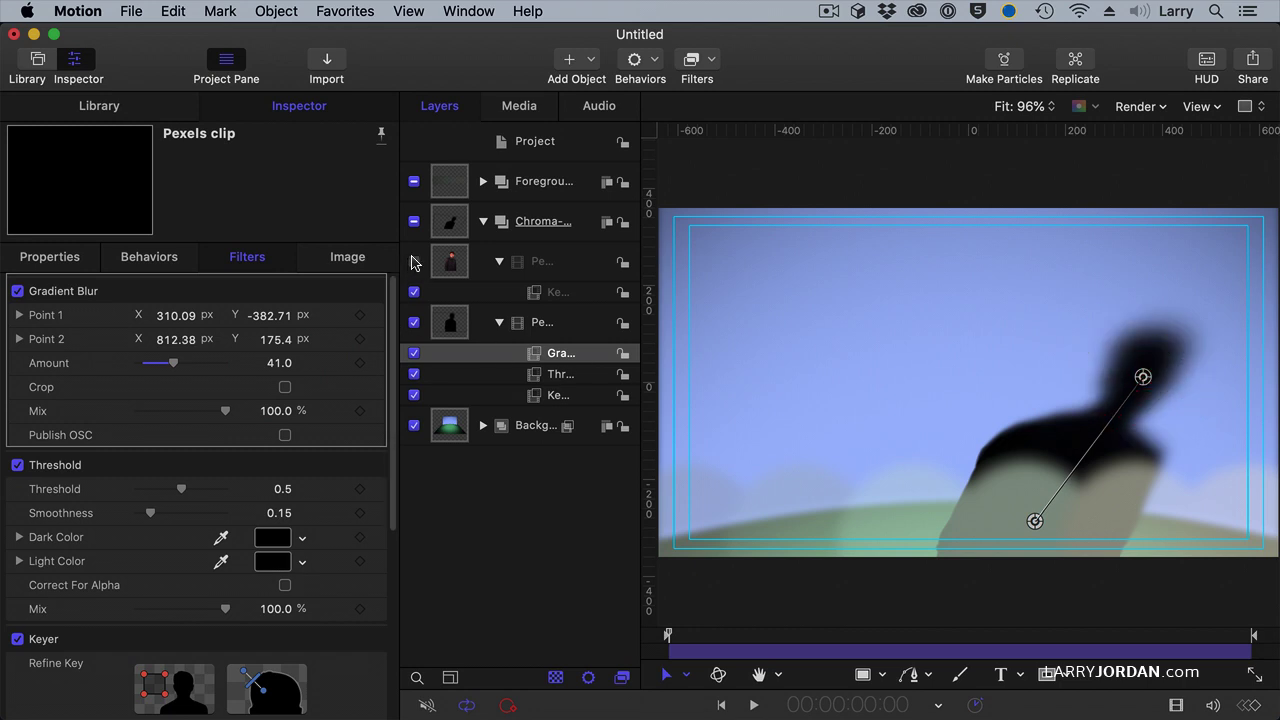
Make the keyed man visible again in front of his shadow, then select the shadow layer
click(413, 262)
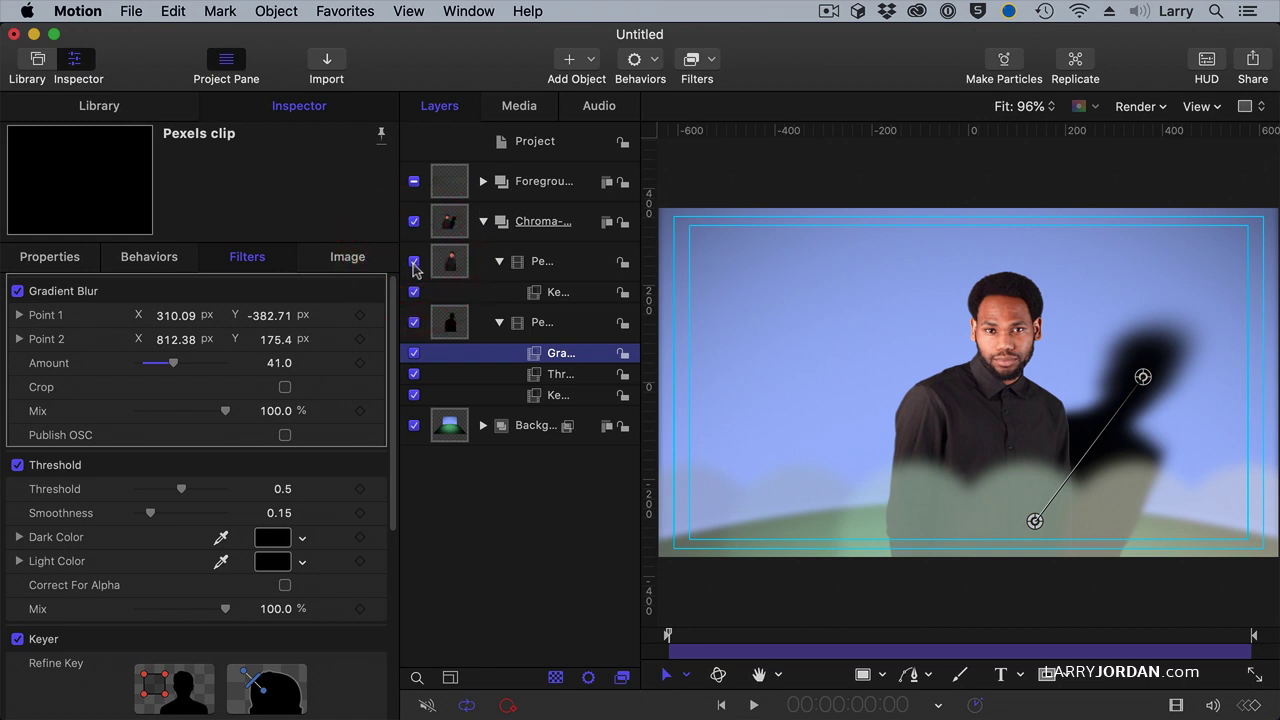
click(562, 324)
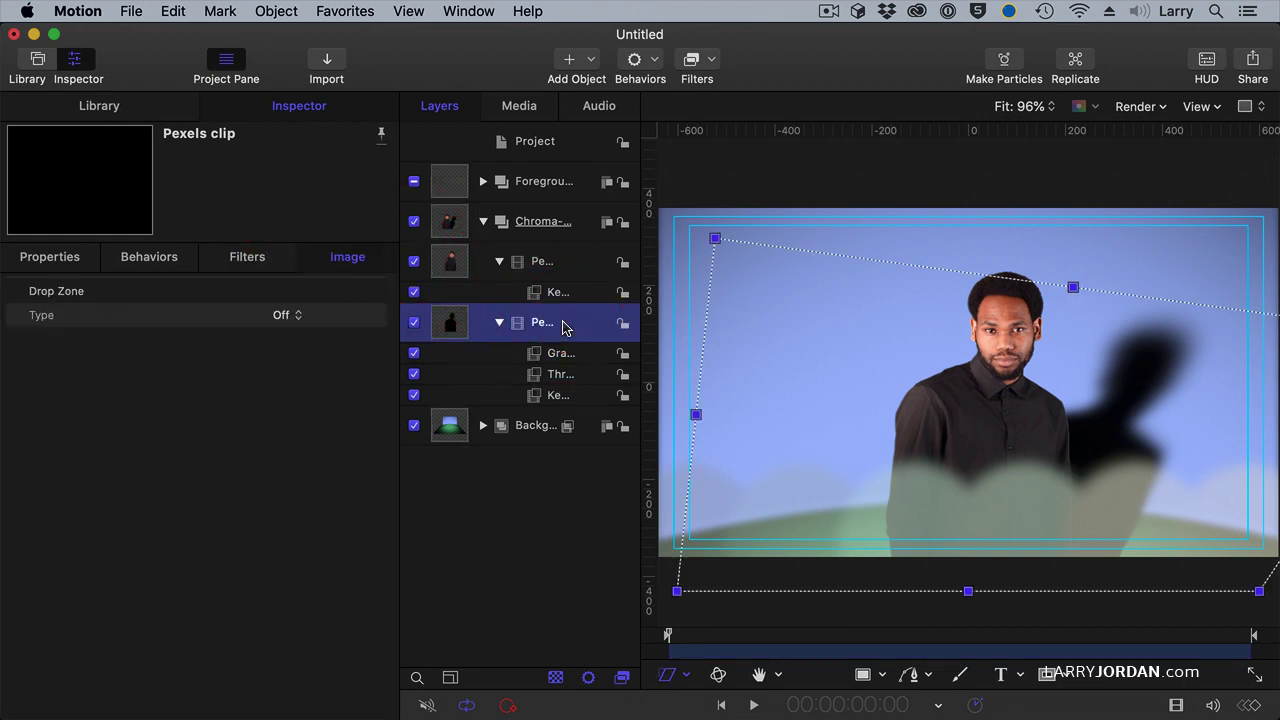
click(49, 257)
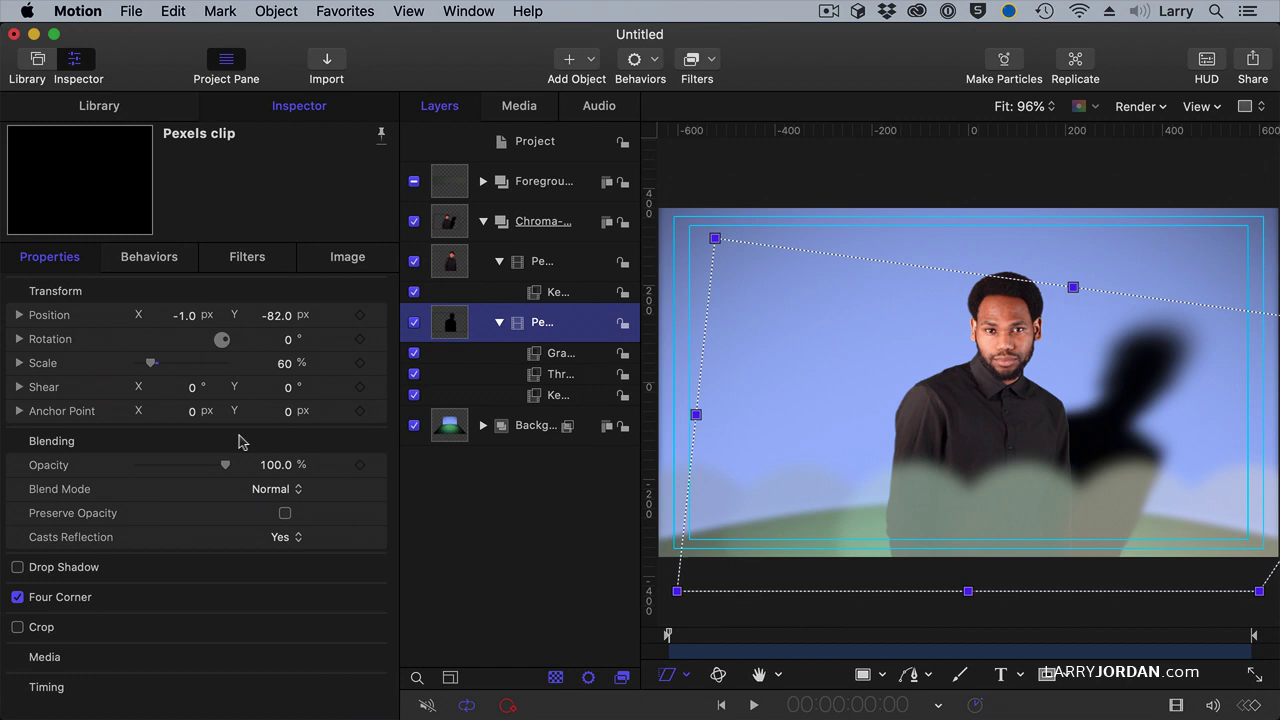
Set the shadow's opacity to 45%, after first trying 35%, and play back the composite
click(271, 465)
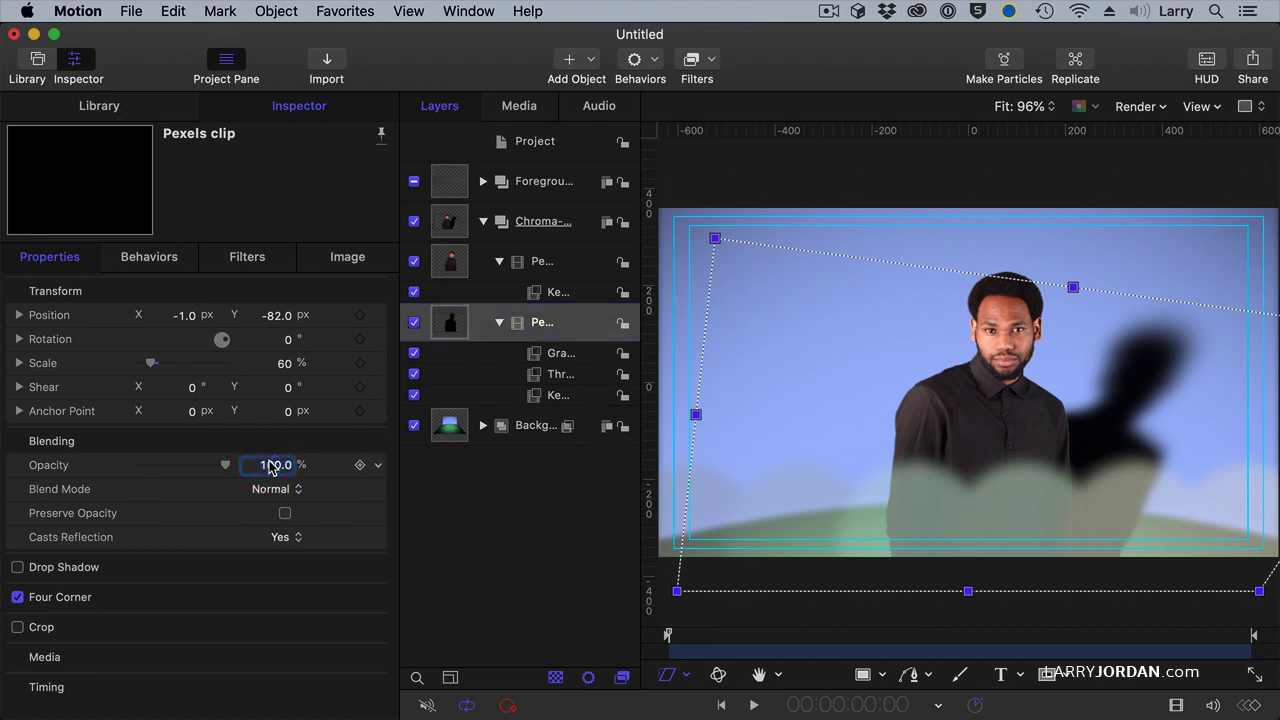
text(35)
key(Return)
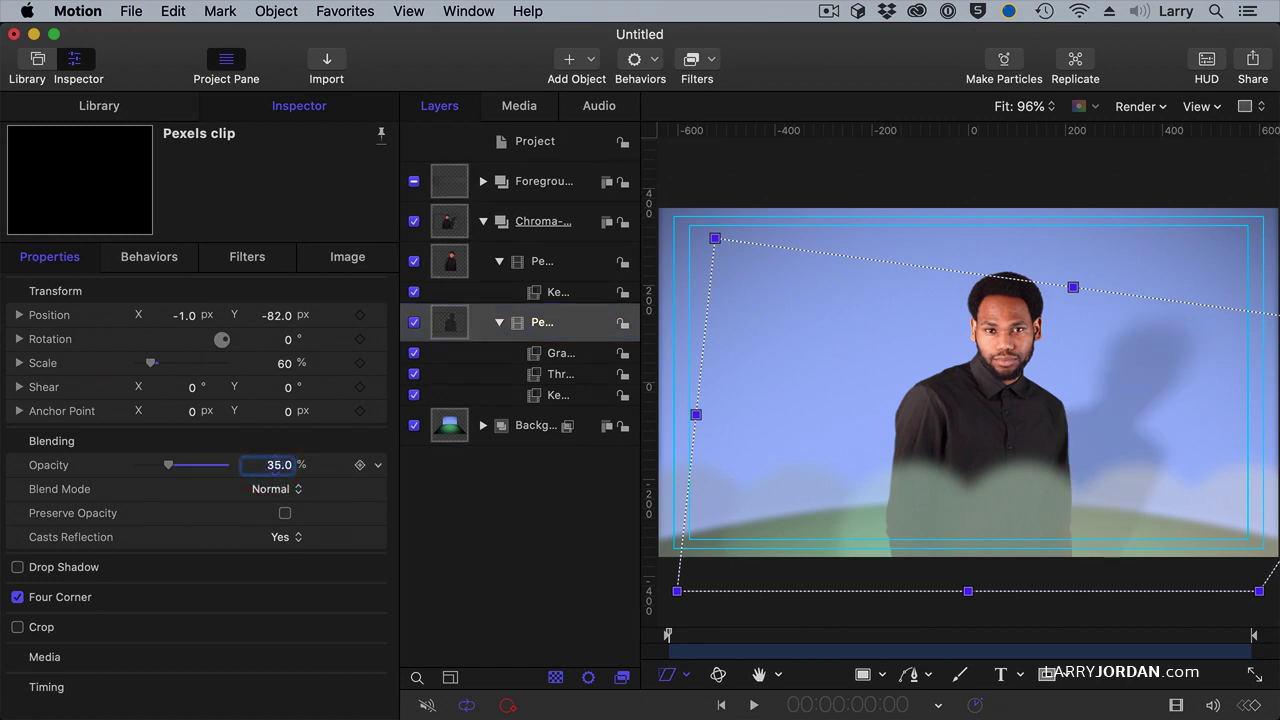
text(45)
key(Return)
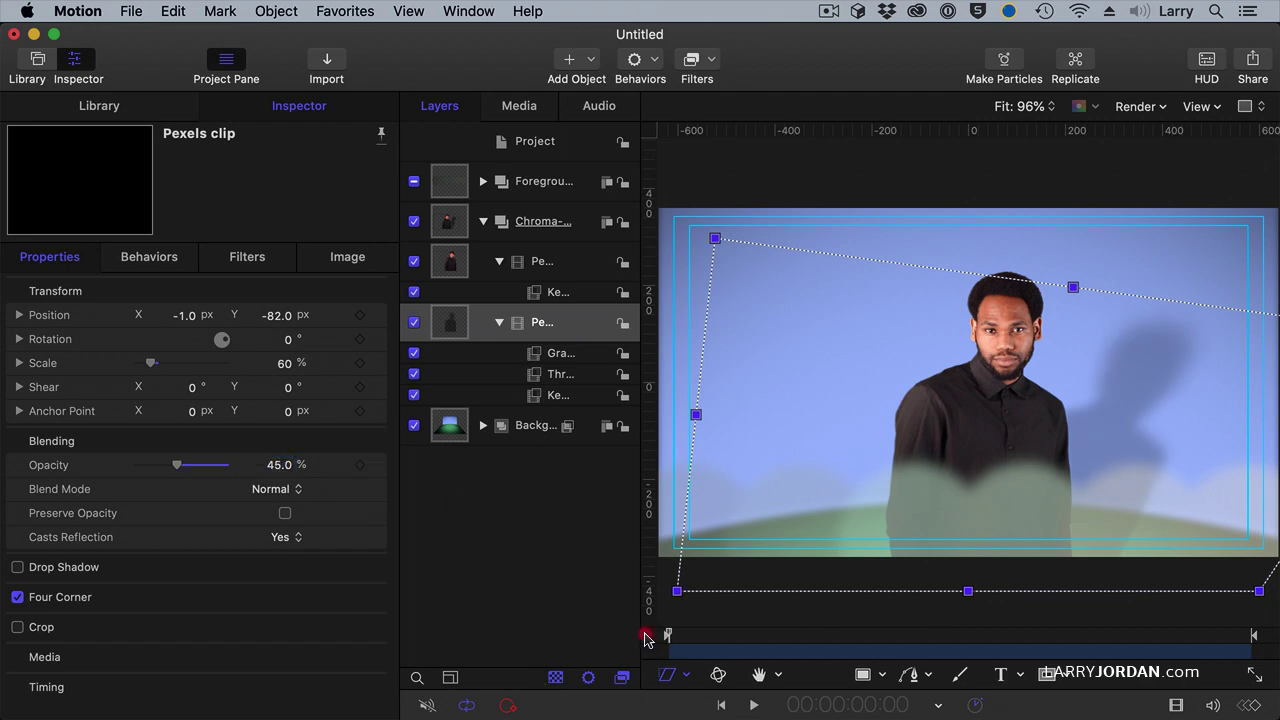
key(space)
click(571, 591)
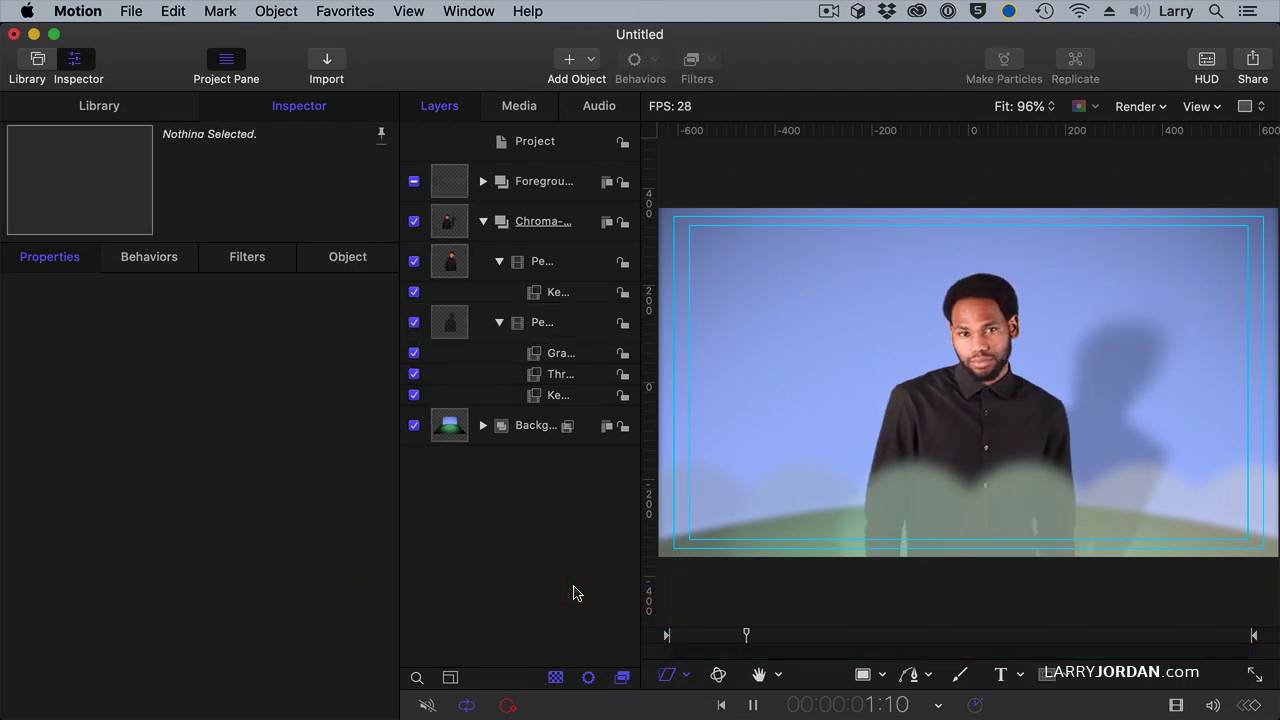